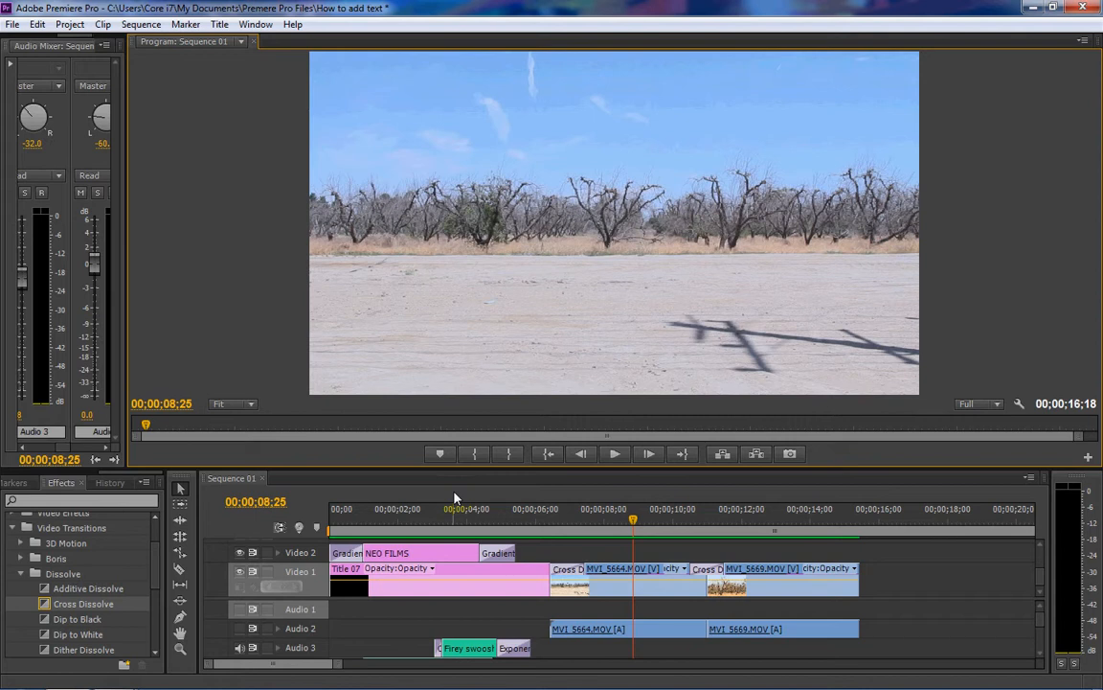
- Play the sequence from its beginning in an enlarged program monitor, stop after the first footage appears, and restore the timeline's height
click(551, 463)
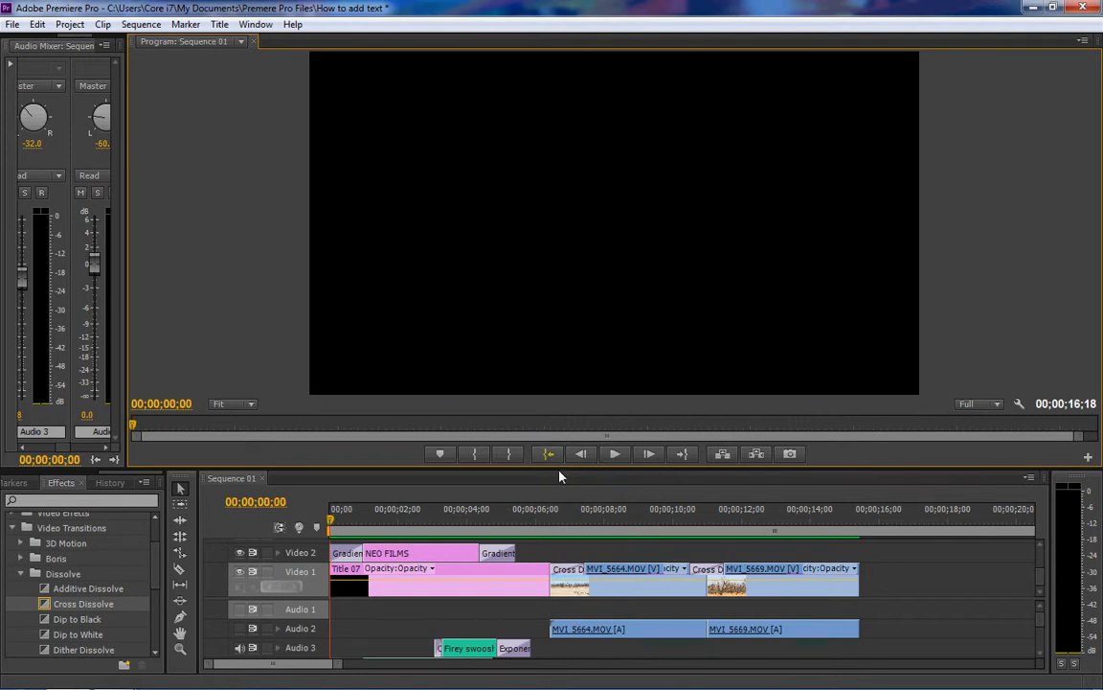
drag(521, 468, 523, 646)
click(618, 617)
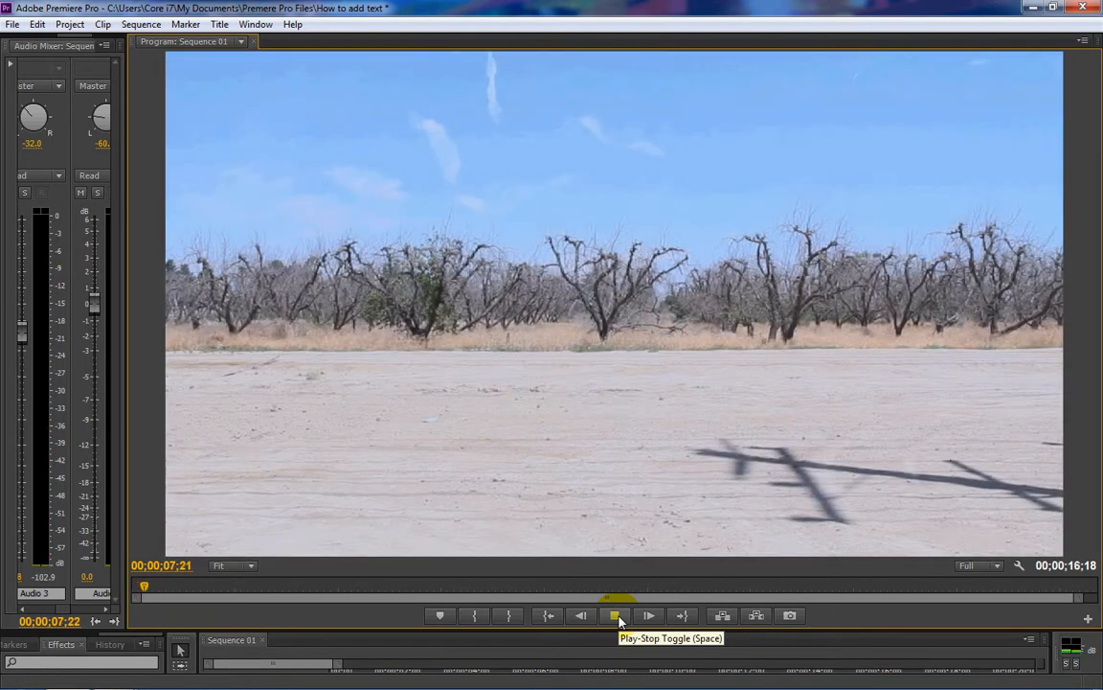
click(616, 616)
drag(628, 633, 623, 426)
- Move the playhead to 00;00;01;15 and delete the existing NEO FILMS title clip from Video 2
drag(602, 477, 383, 477)
click(400, 531)
key(Delete)
- Create a new title named NEO FILMS with the default video settings
click(12, 25)
mouse_move(28, 42)
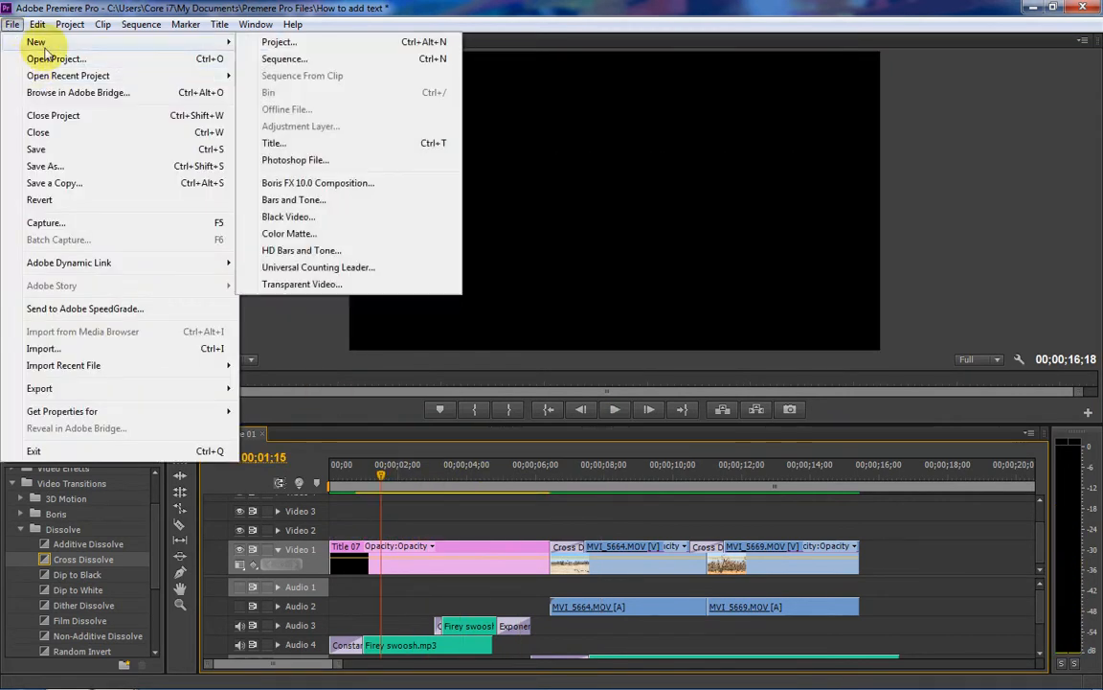
click(319, 146)
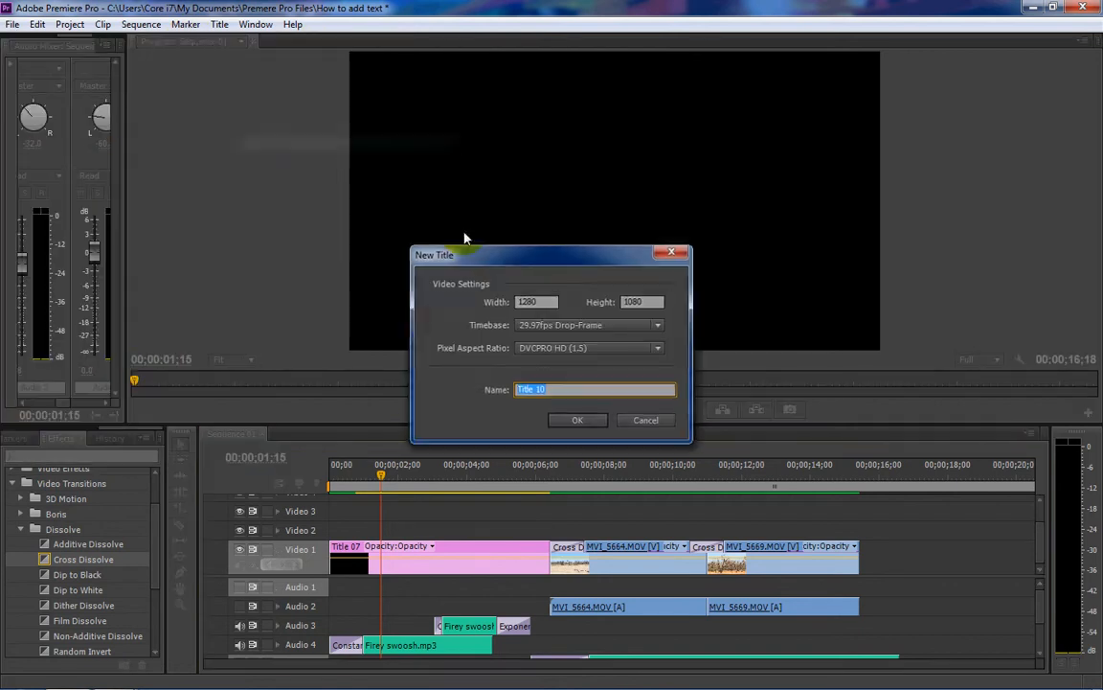
text(NEO FILM)
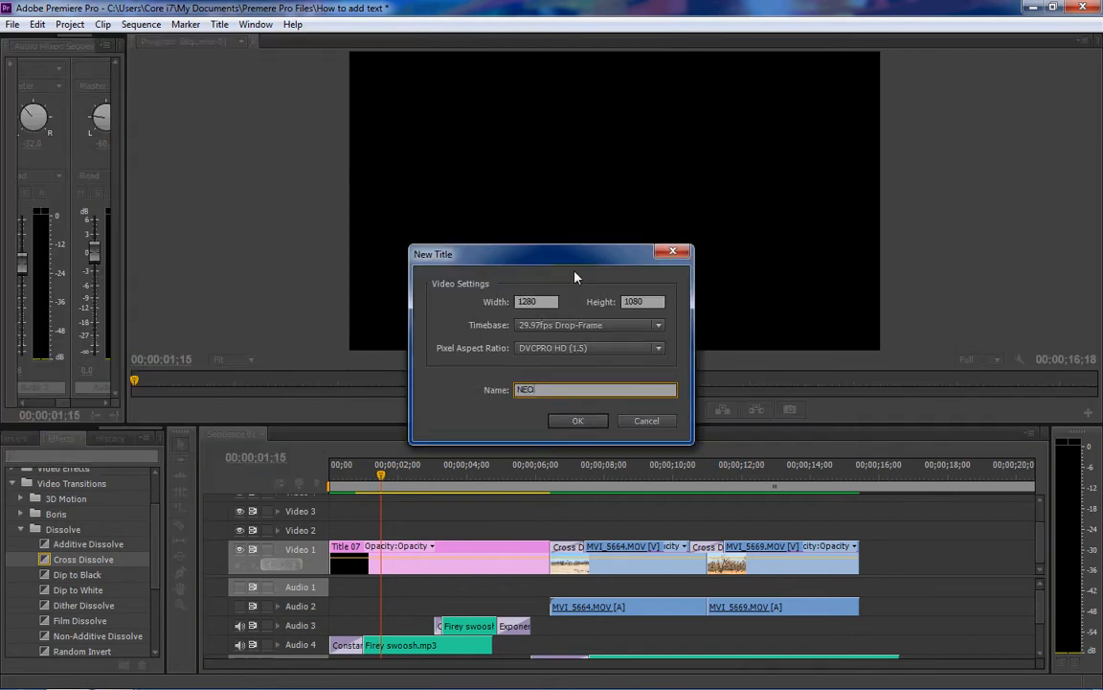
text(S)
key(Return)
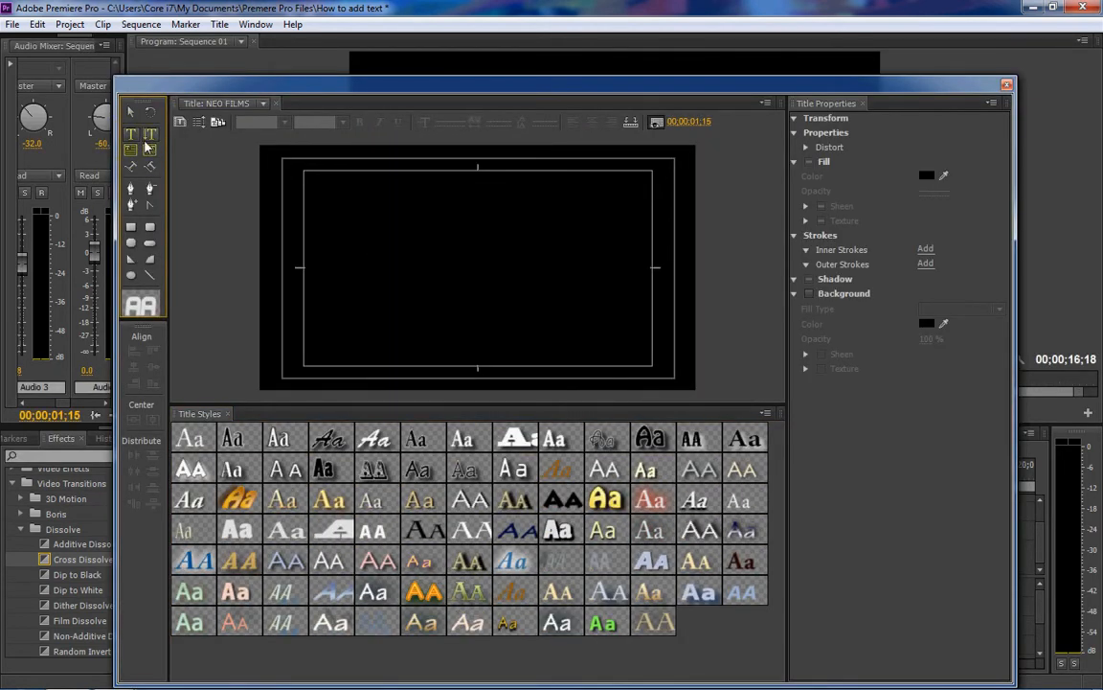
- Add the text "NEO FILMS" near the middle of the title canvas with the Type tool
click(132, 140)
click(404, 260)
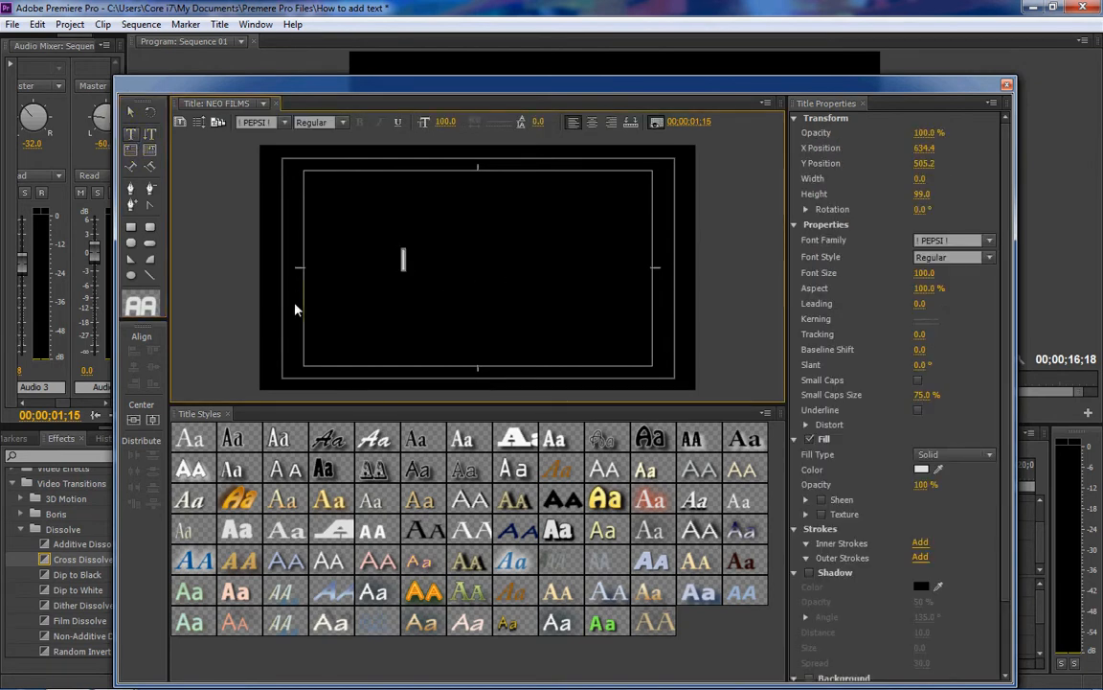
text(NEO FILMS)
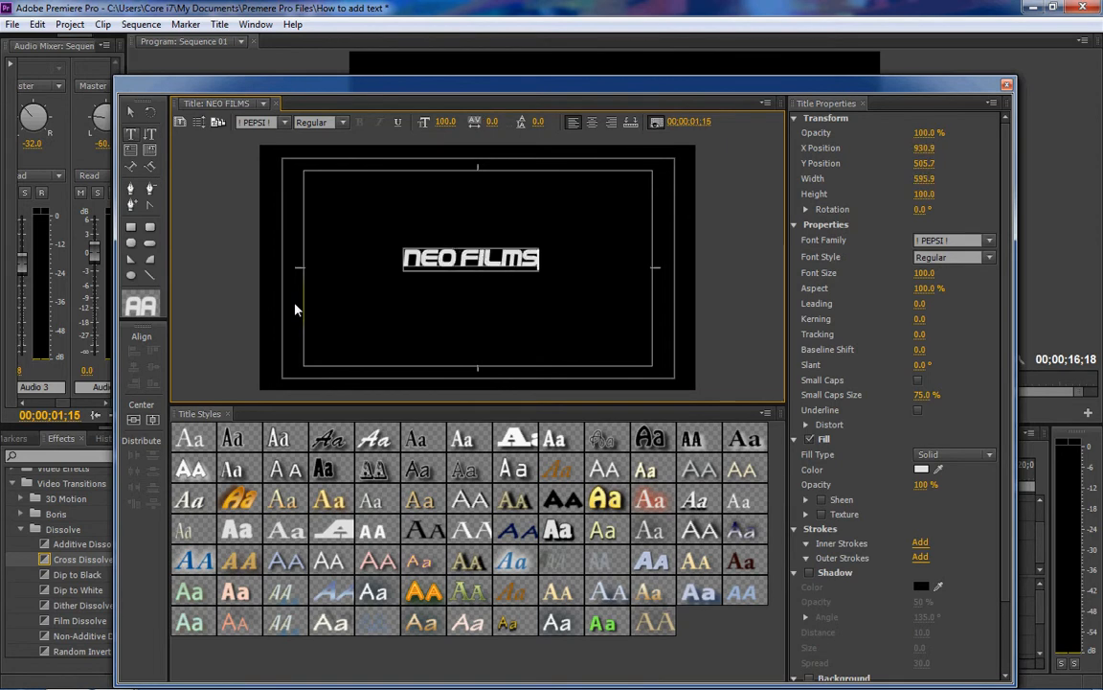
- Enlarge the NEO FILMS text to font size 258 and center it vertically and horizontally in the frame
mouse_move(443, 121)
mouse_down()
mouse_move(515, 131)
mouse_move(451, 123)
mouse_up()
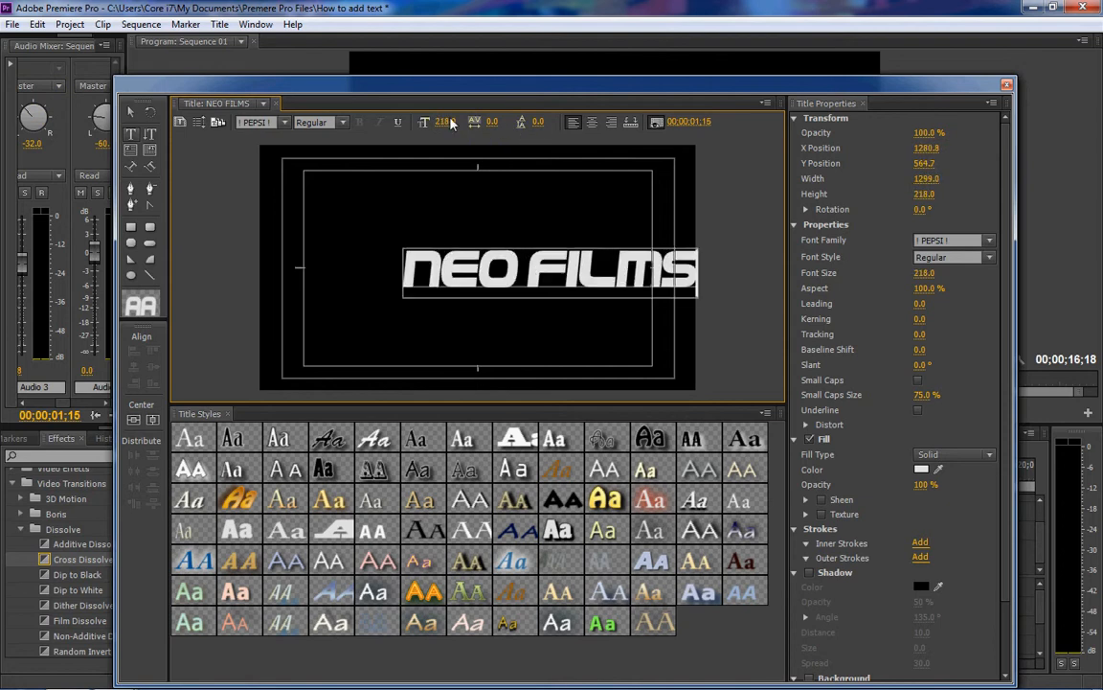
click(140, 421)
click(153, 421)
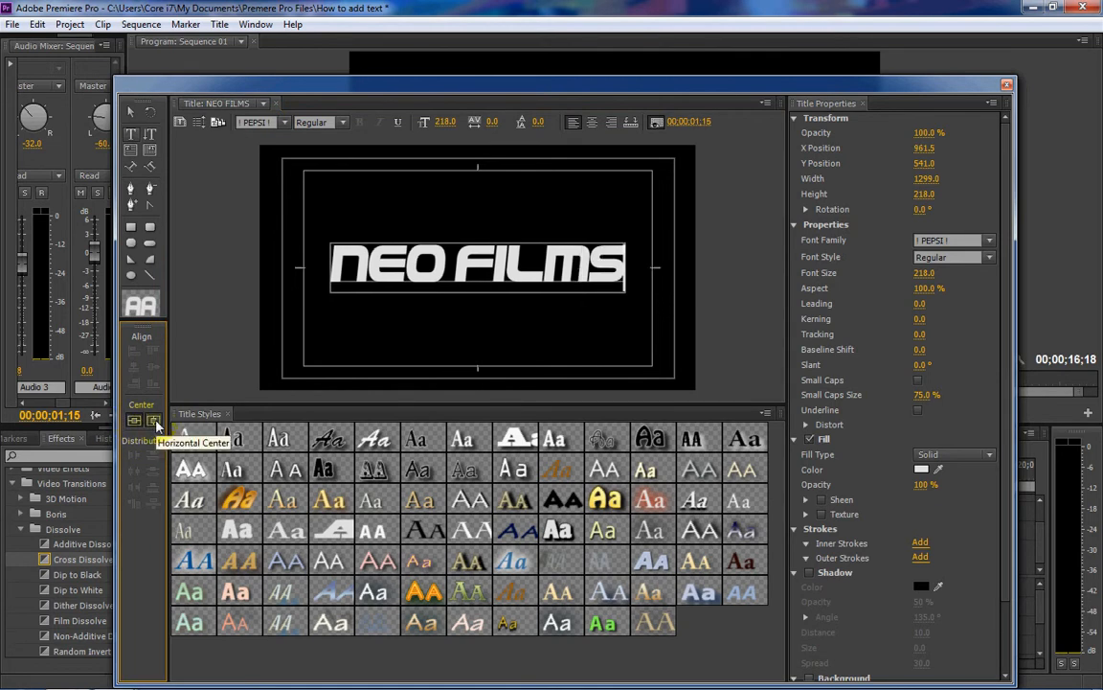
drag(443, 127, 482, 127)
click(135, 423)
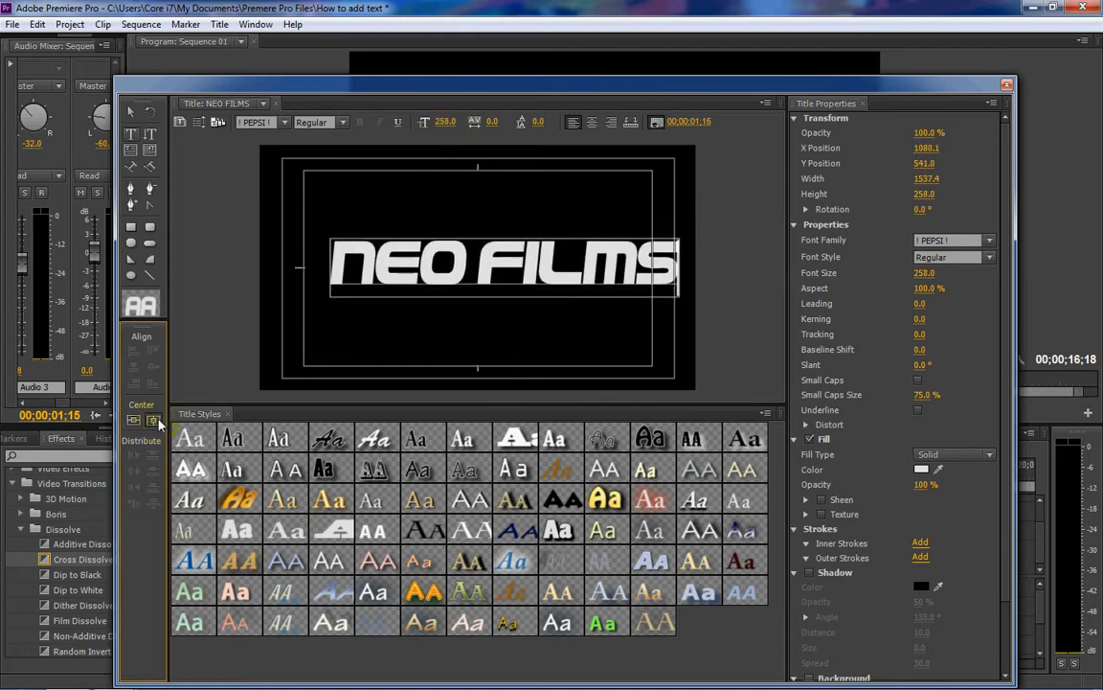
click(154, 421)
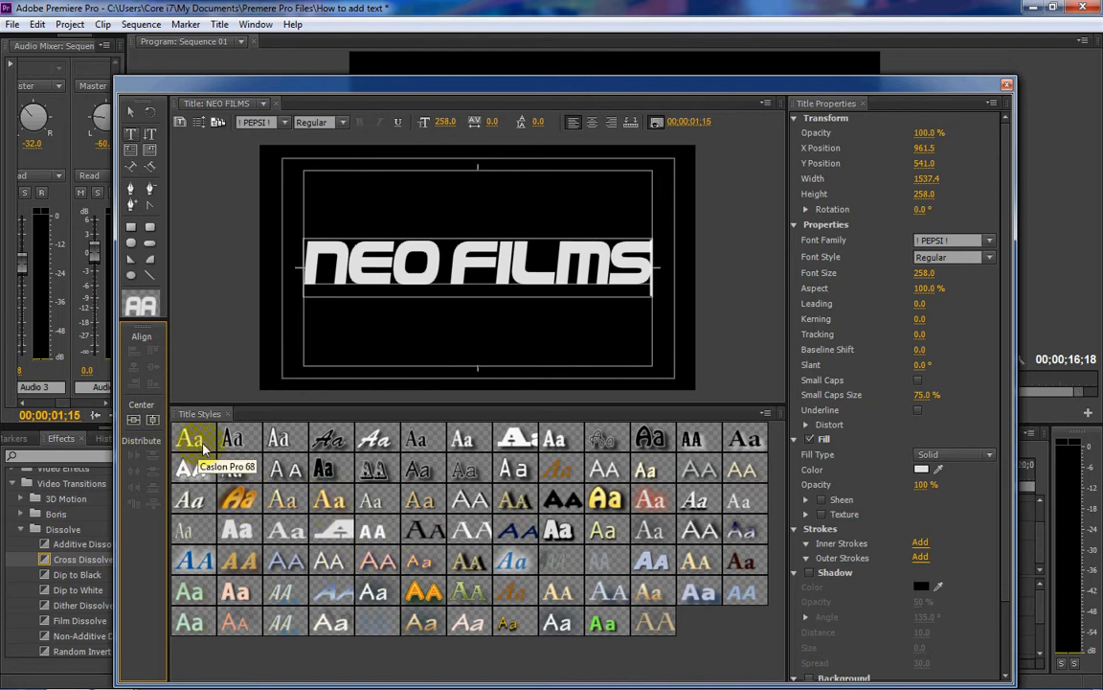
- Try several title styles on the NEO FILMS text and settle on Caslon Pro 68
click(296, 438)
click(328, 439)
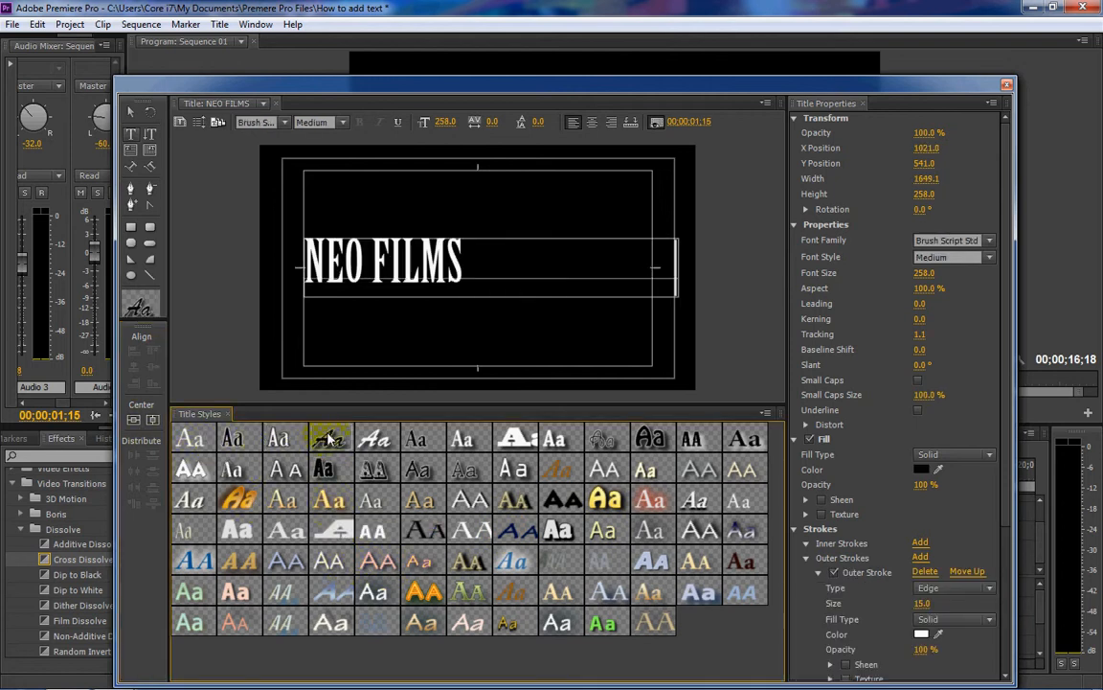
click(466, 441)
click(534, 502)
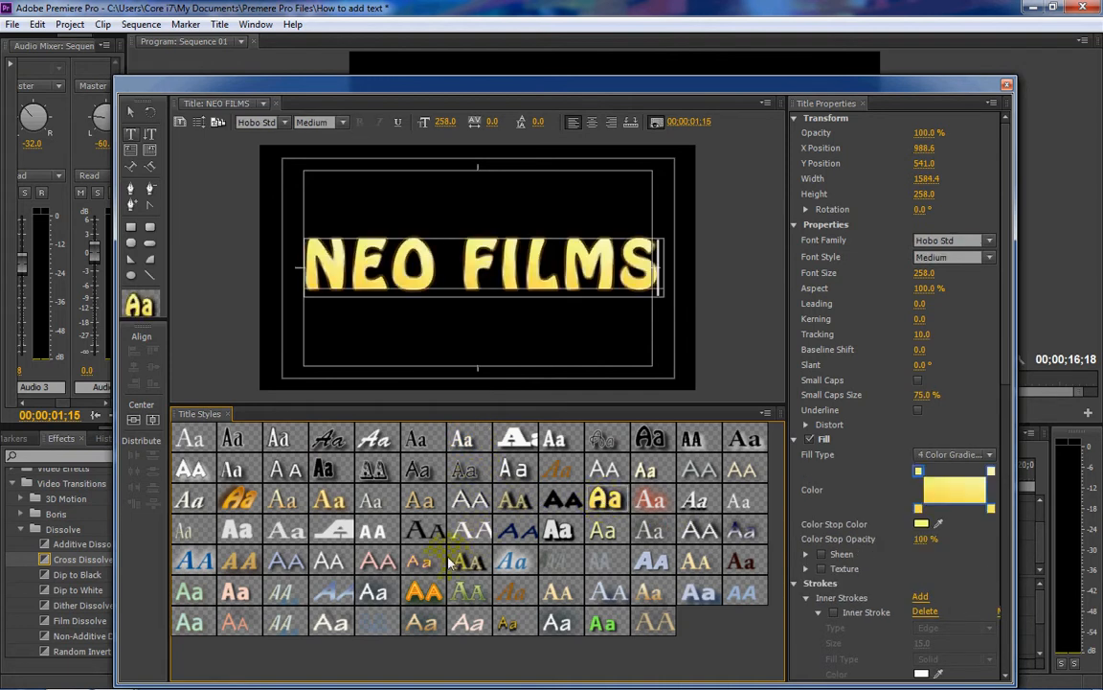
click(233, 500)
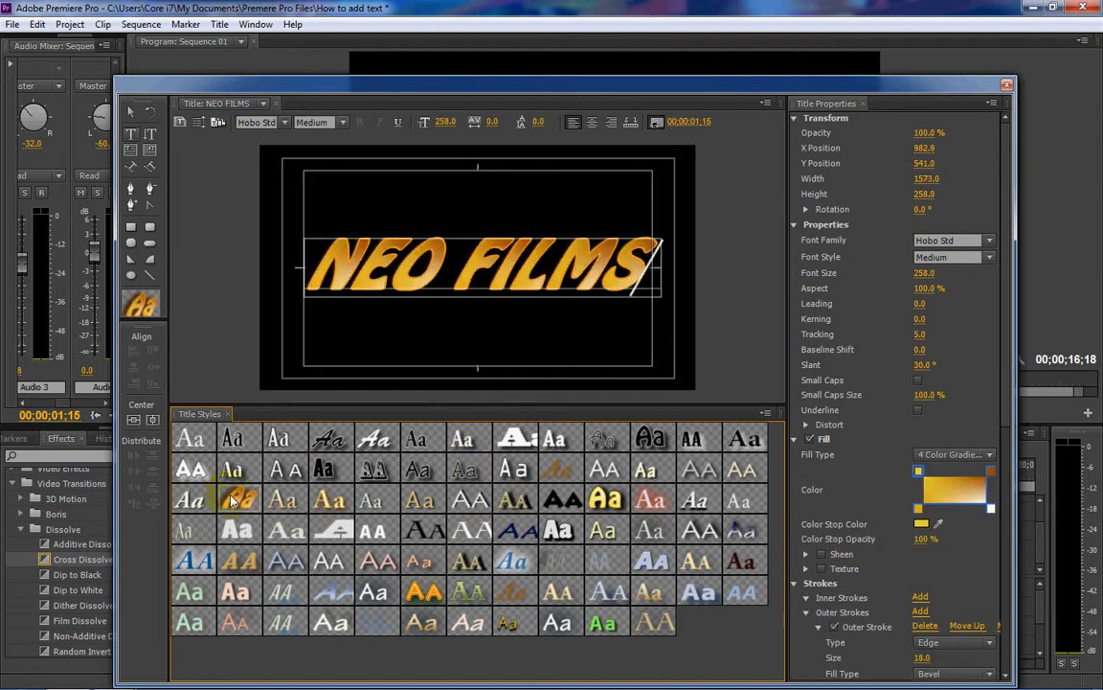
click(739, 474)
click(737, 494)
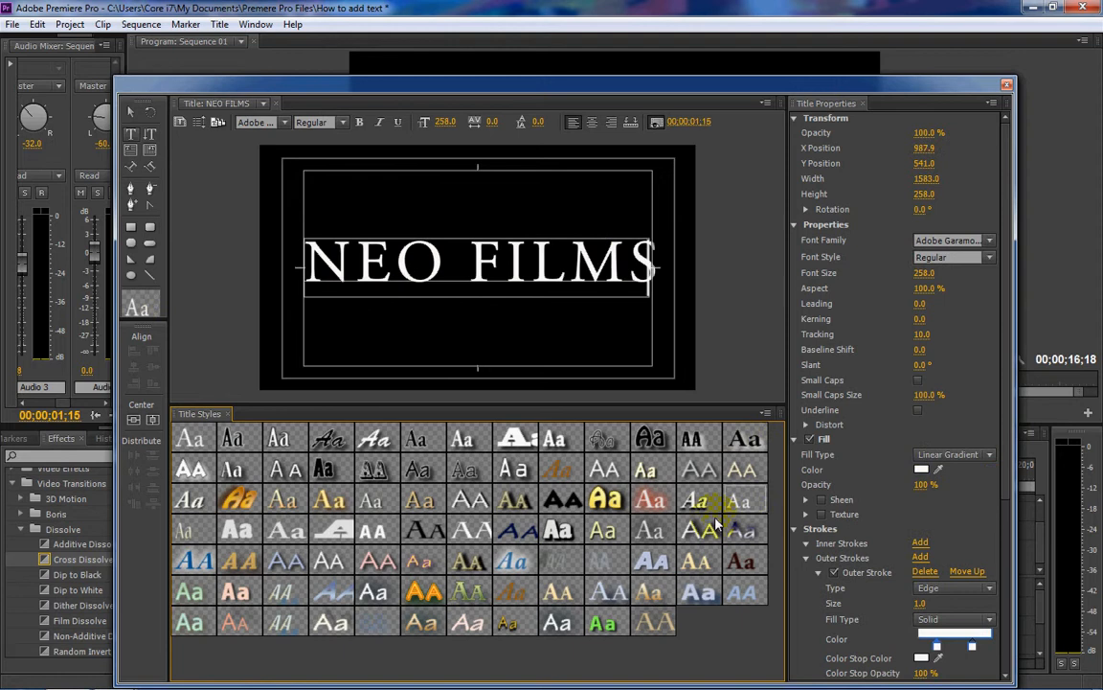
click(653, 534)
click(699, 592)
click(738, 594)
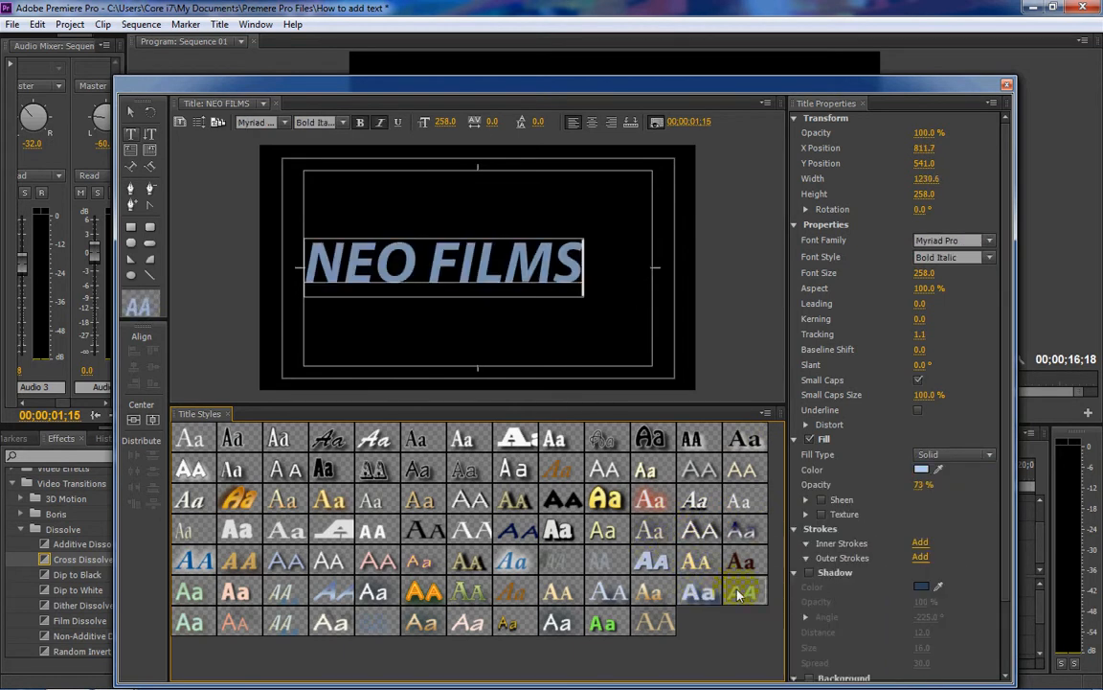
click(191, 434)
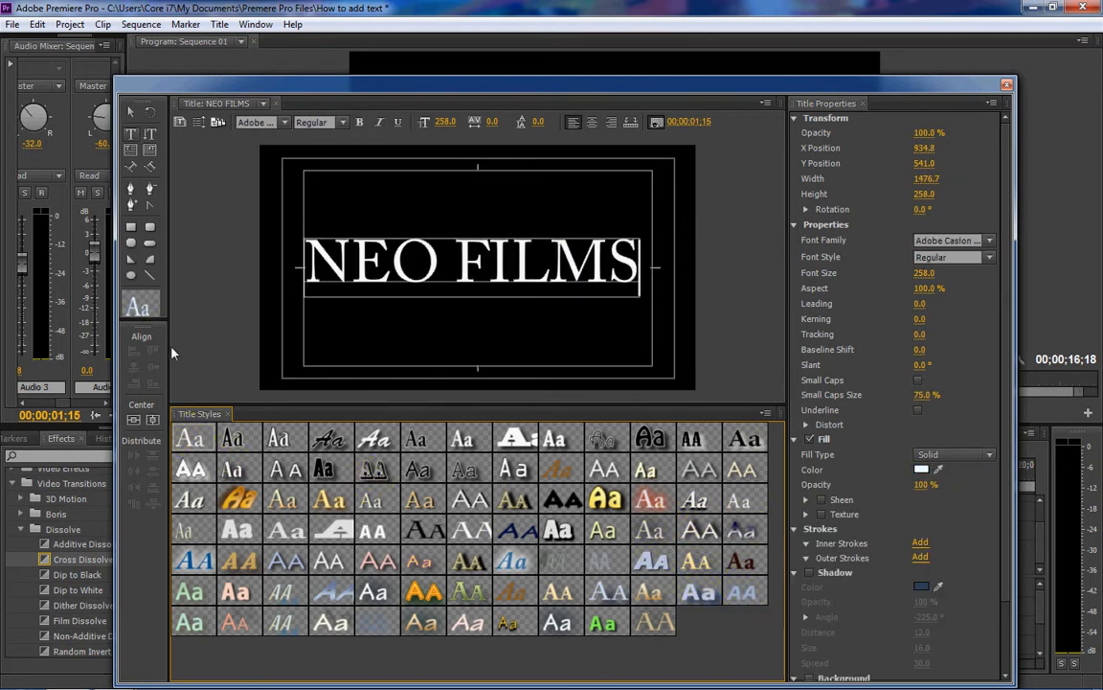
- Select the whole NEO FILMS text and set its font family to 28 Days Later
drag(314, 254, 633, 254)
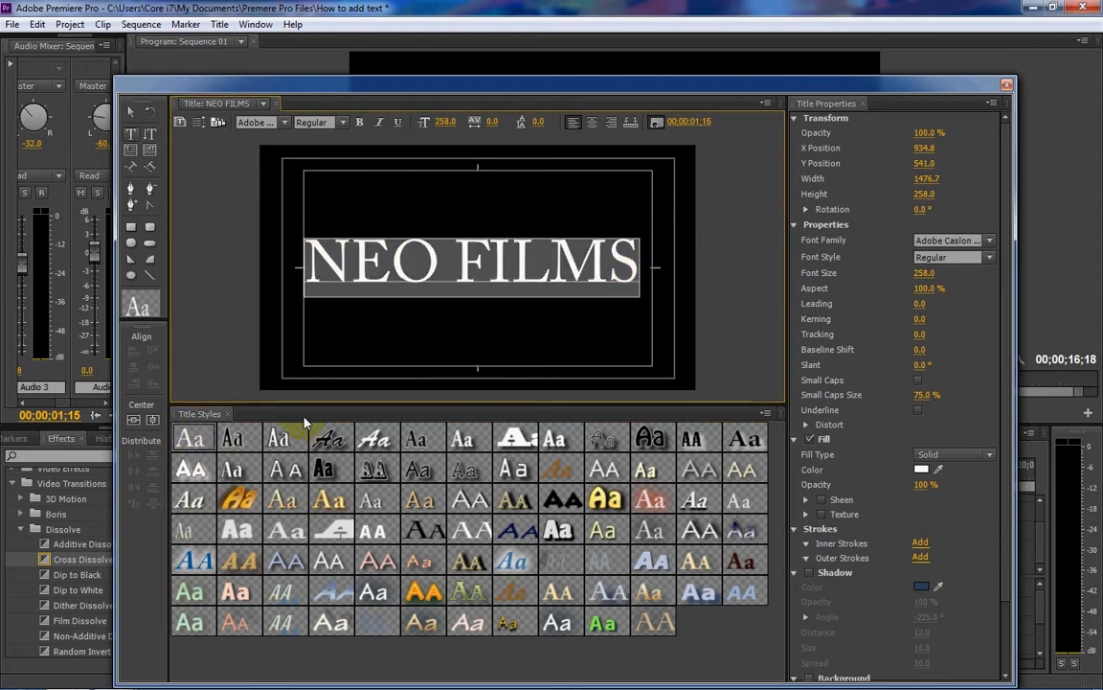
click(990, 240)
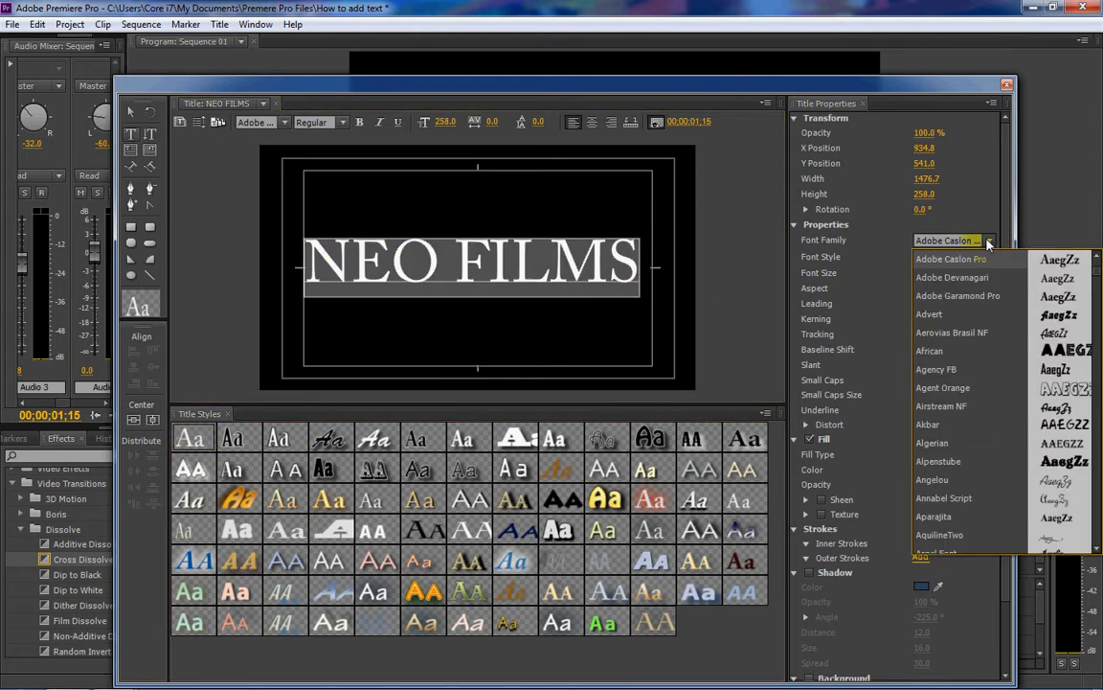
click(969, 241)
text(28)
key(Return)
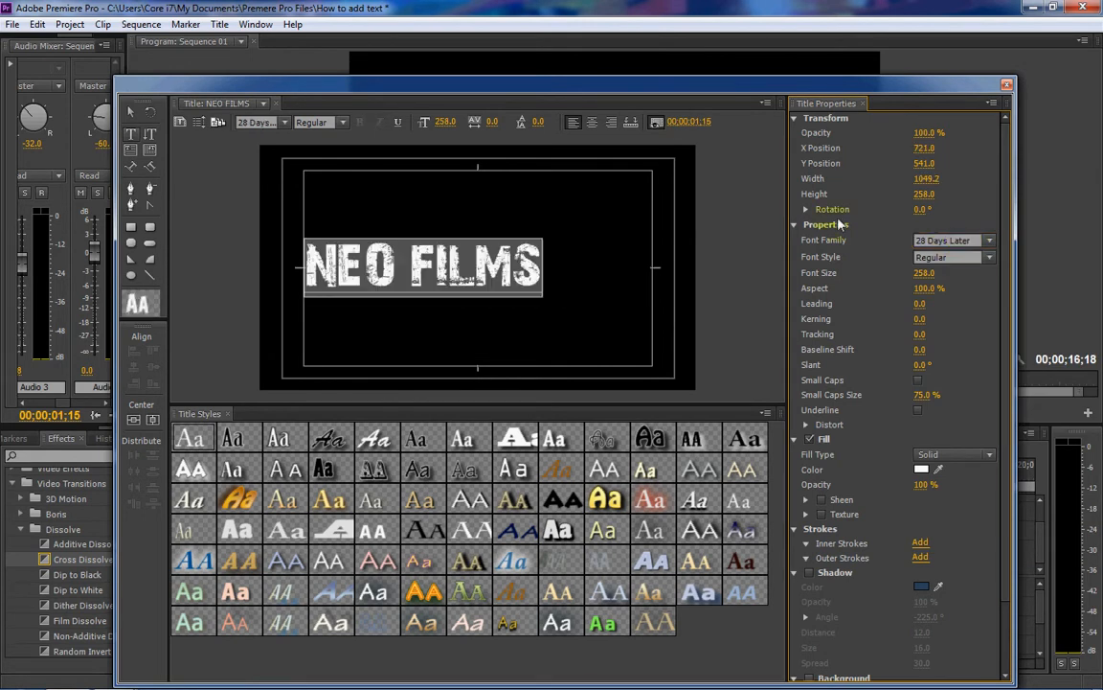
- Enlarge the text to font size 375, center it in the frame and close the title editor
drag(443, 124, 551, 125)
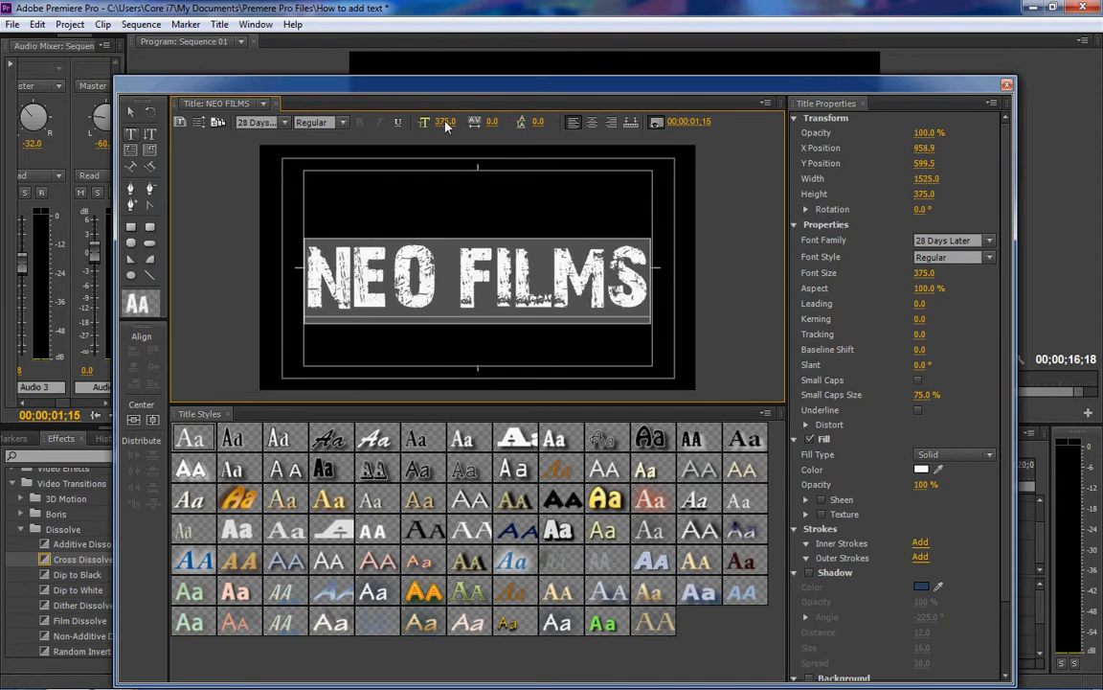
click(151, 421)
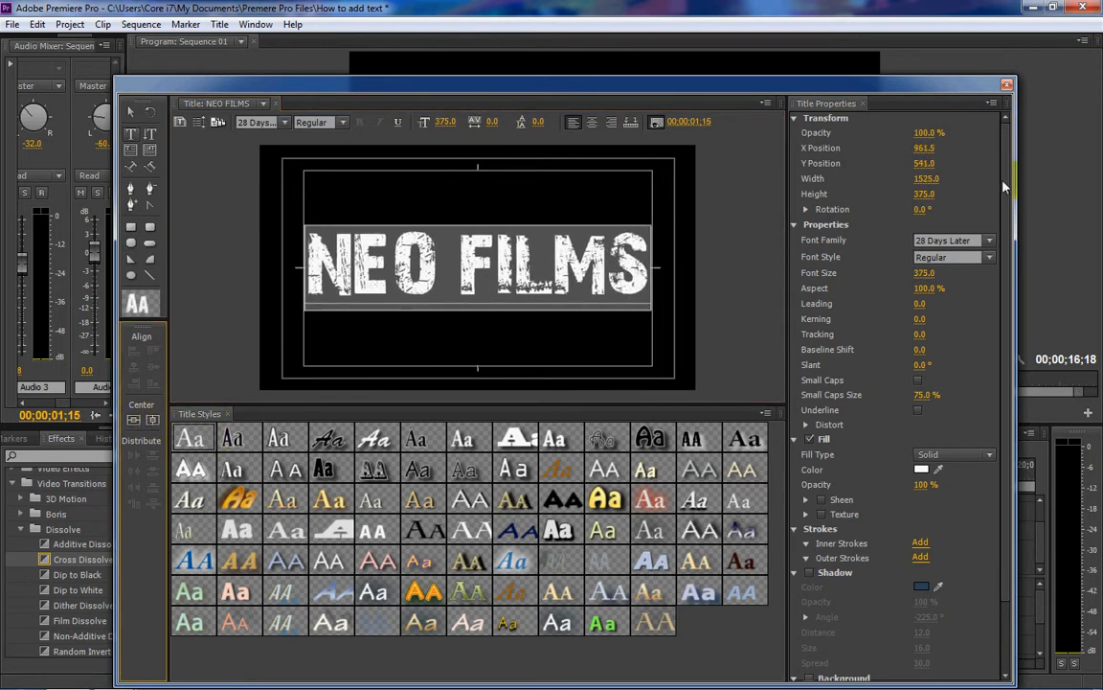
click(1007, 84)
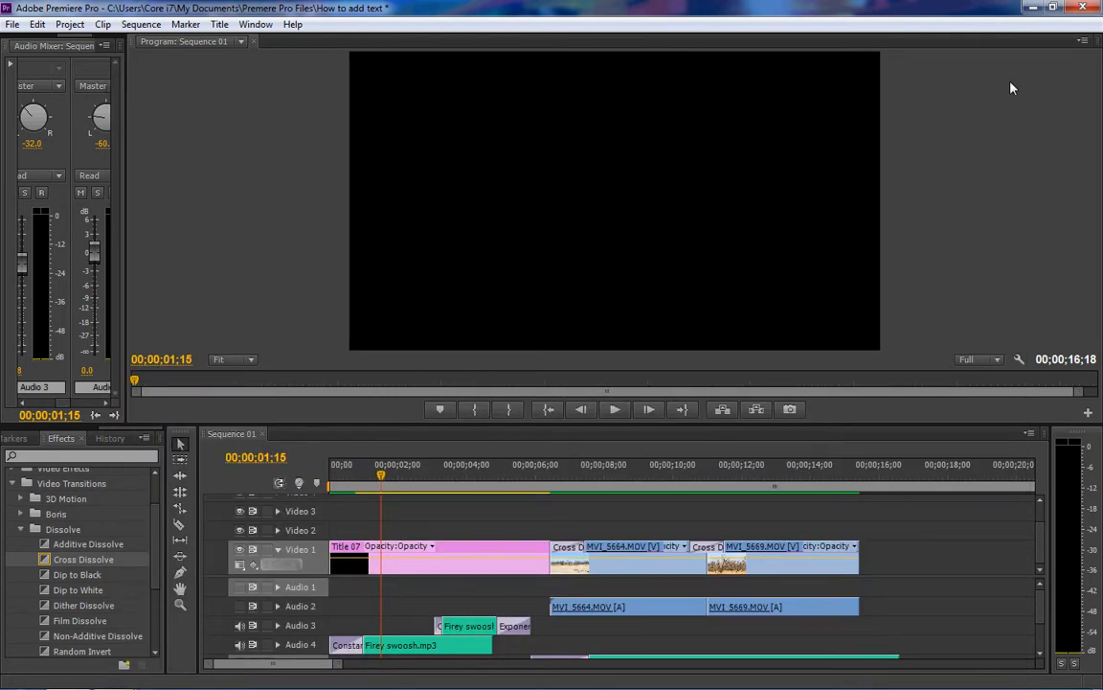
- Move the playhead to 00;00;08;04 over the desert footage and reopen the NEO FILMS title from the project for editing
drag(384, 486, 607, 479)
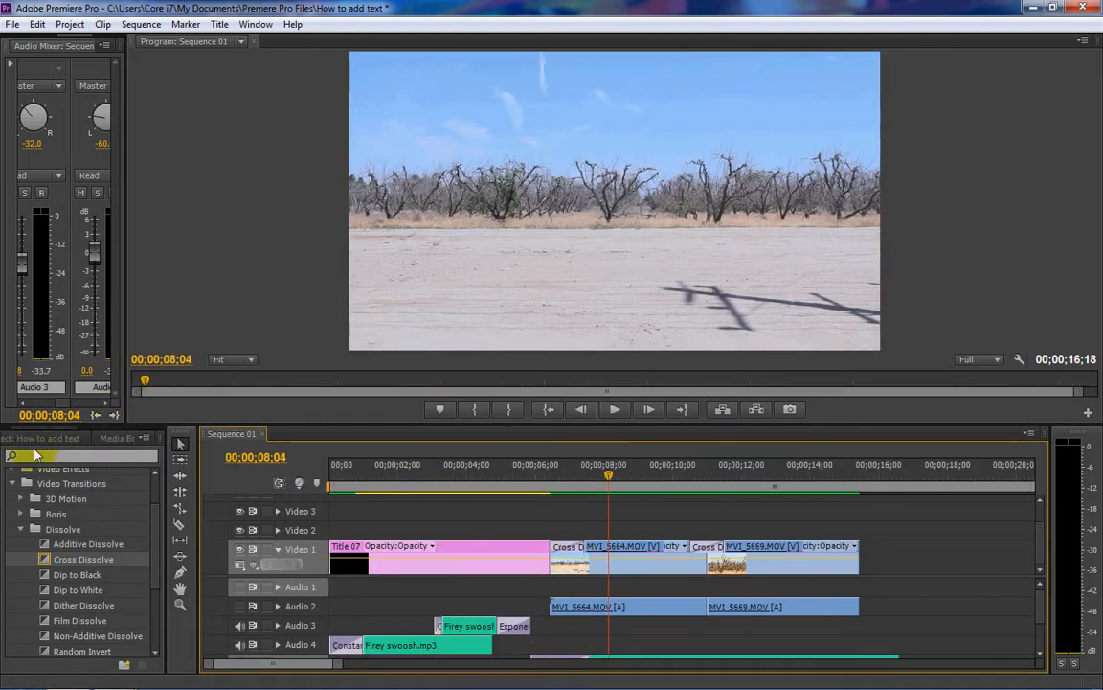
click(38, 441)
double_click(100, 601)
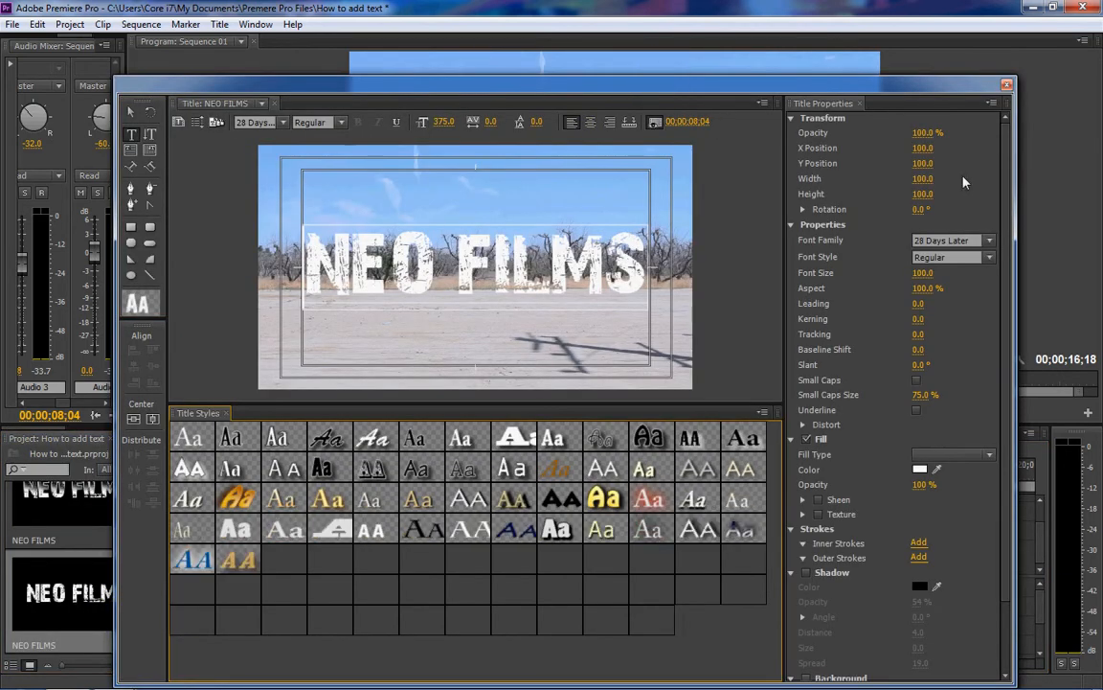
- Enable a shadow on the NEO FILMS text with size 24 and spread 53
scroll(1011, 391, down, 2)
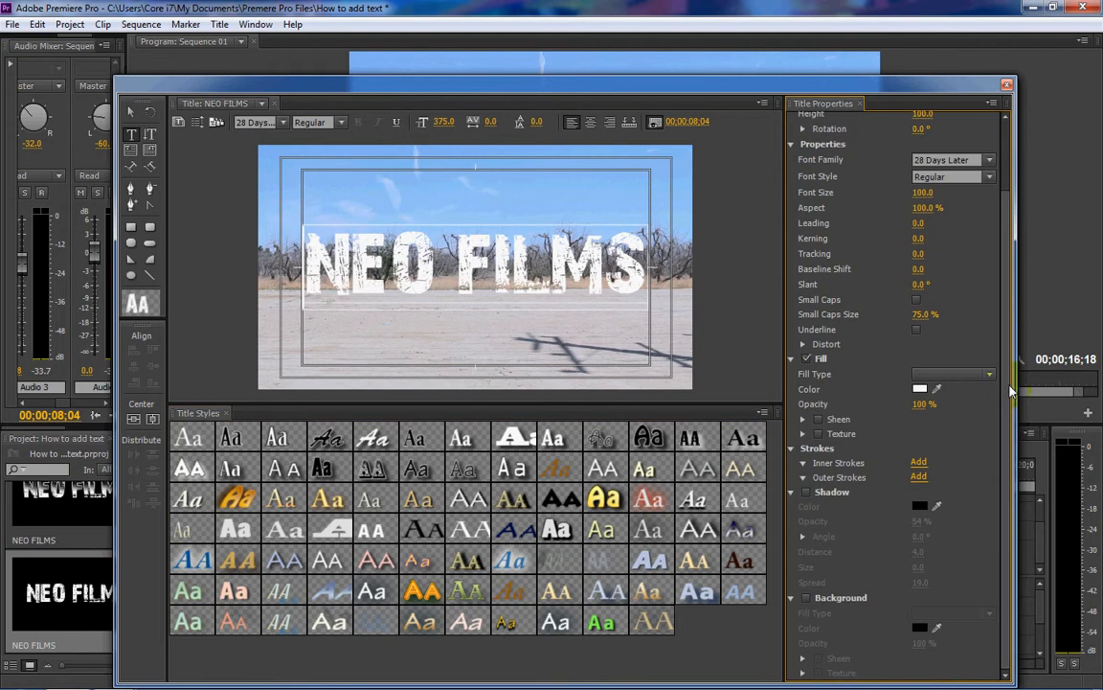
click(806, 491)
mouse_move(926, 571)
mouse_down()
mouse_move(945, 582)
mouse_move(925, 580)
mouse_up()
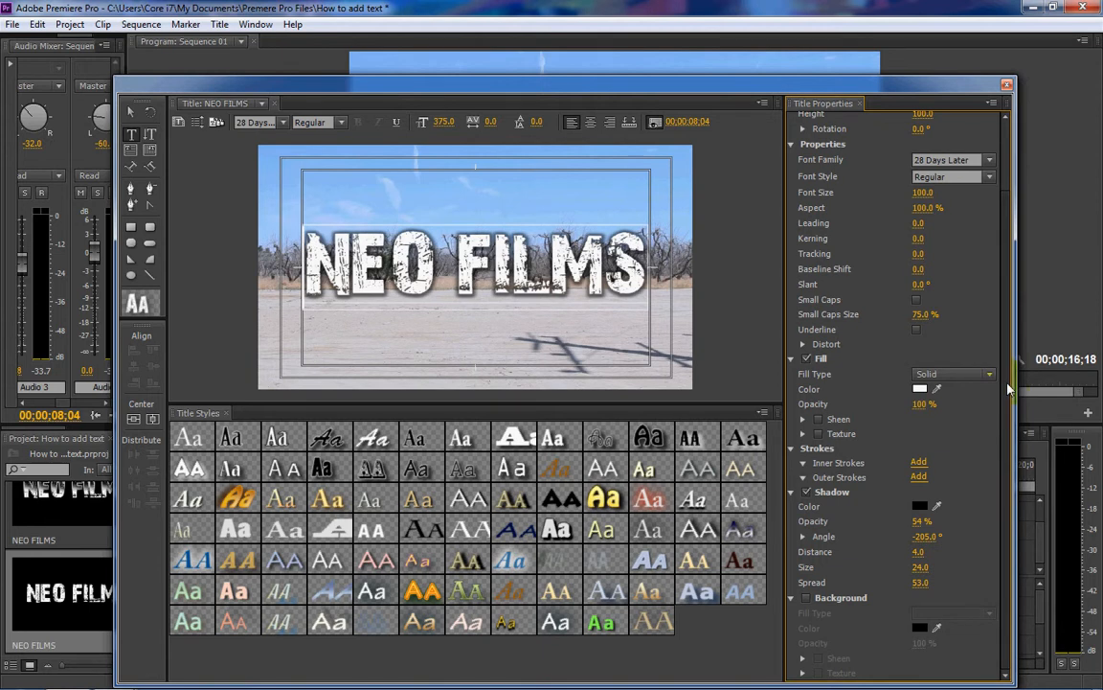
- Change the text's fill type to Linear Gradient
scroll(1013, 347, up, 1)
scroll(852, 383, up, 1)
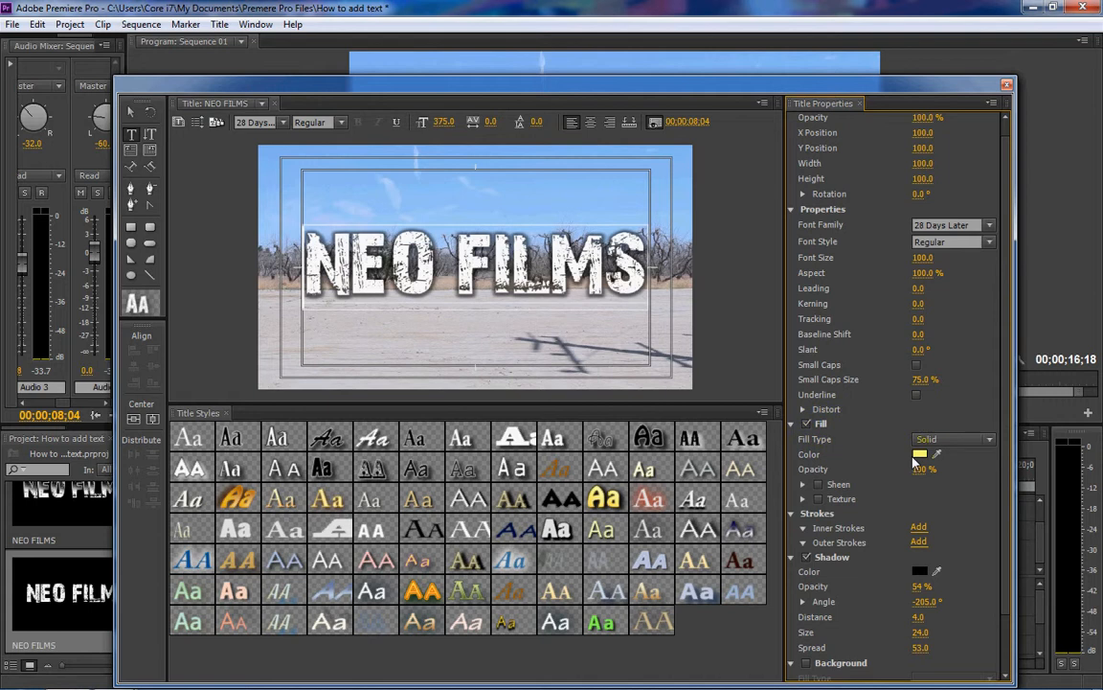
click(963, 442)
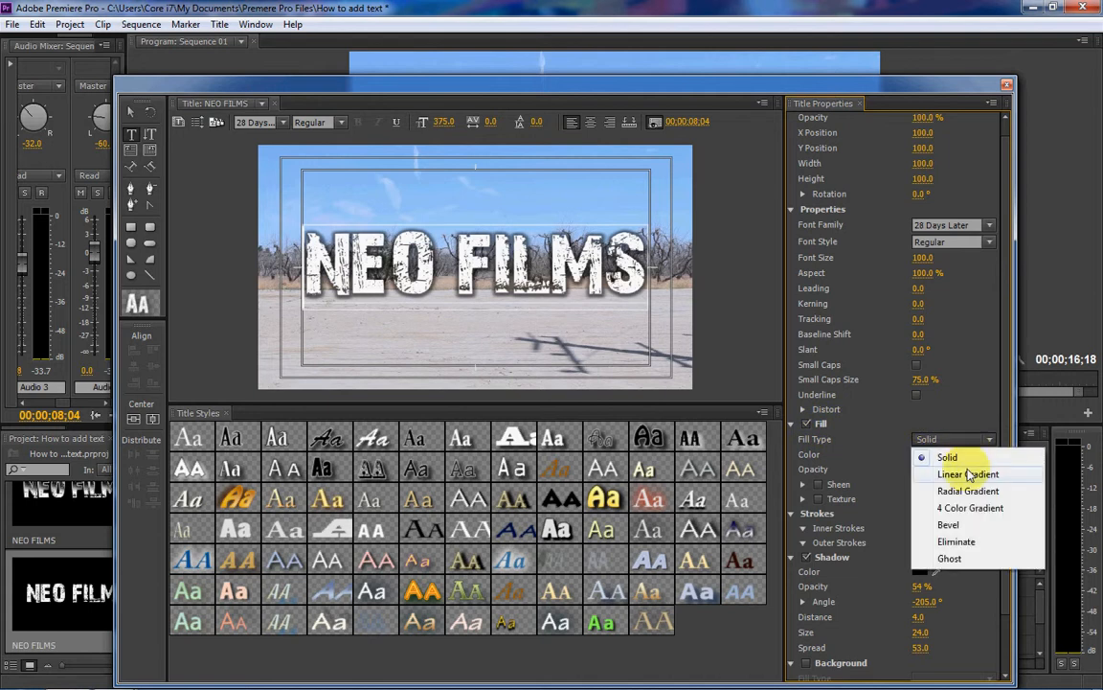
click(969, 475)
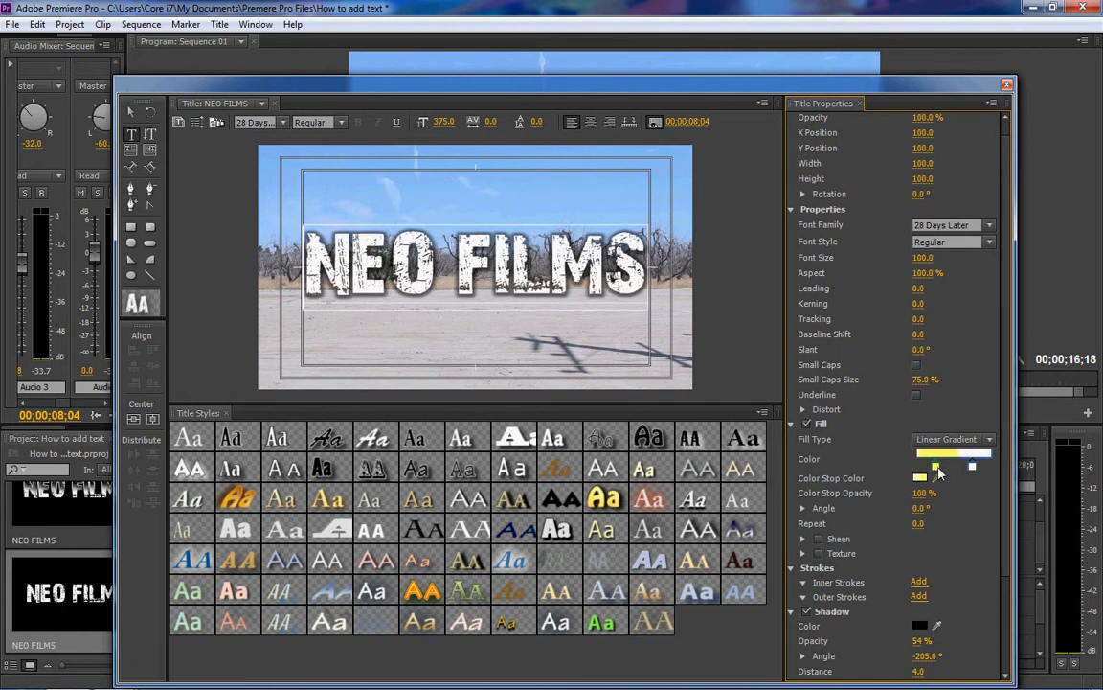
- Set the gradient's first color stop to near-black 0A0A0A and shift the white stop closer to it
click(936, 468)
double_click(935, 469)
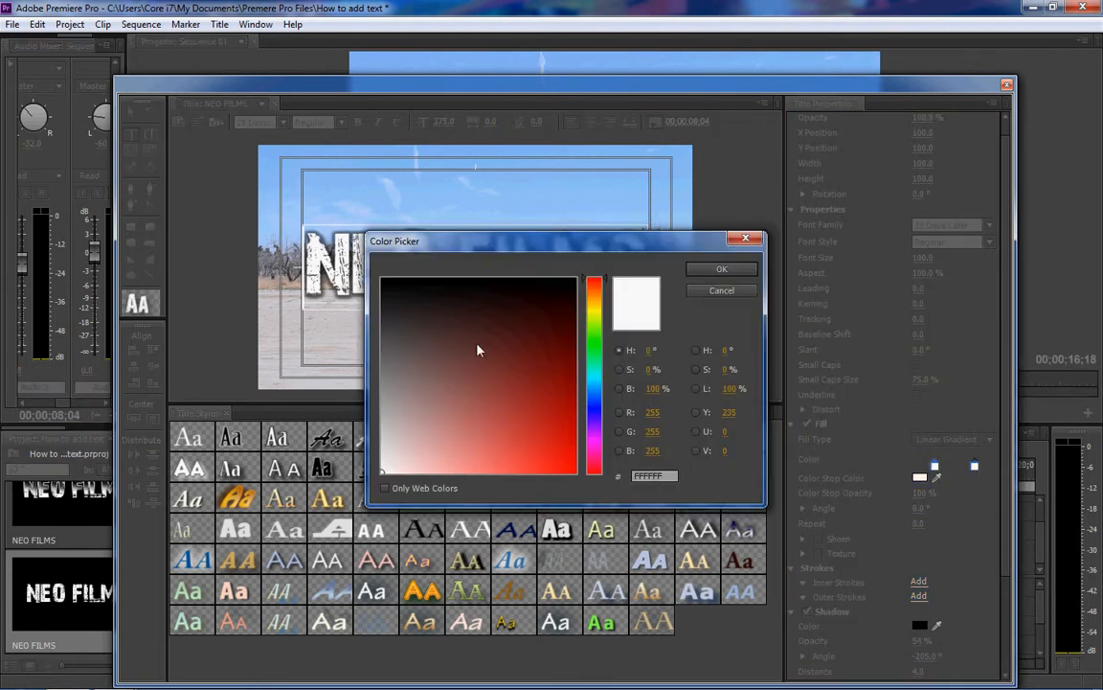
drag(492, 239, 568, 315)
click(454, 400)
drag(433, 405, 427, 374)
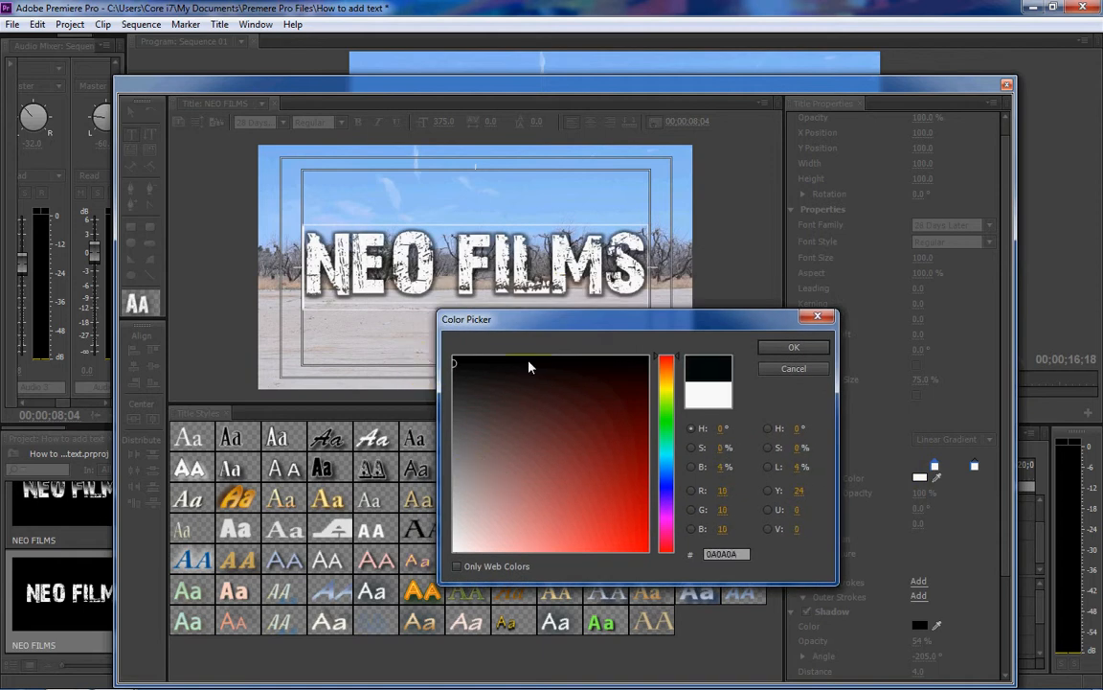
click(797, 348)
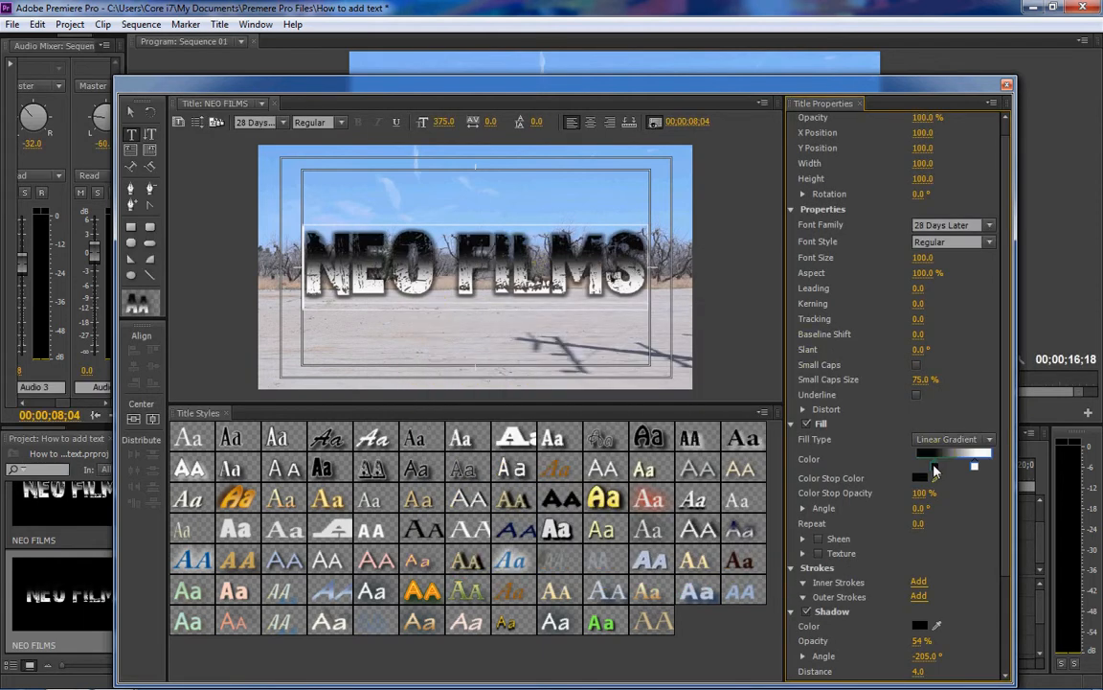
click(973, 467)
drag(970, 473, 964, 474)
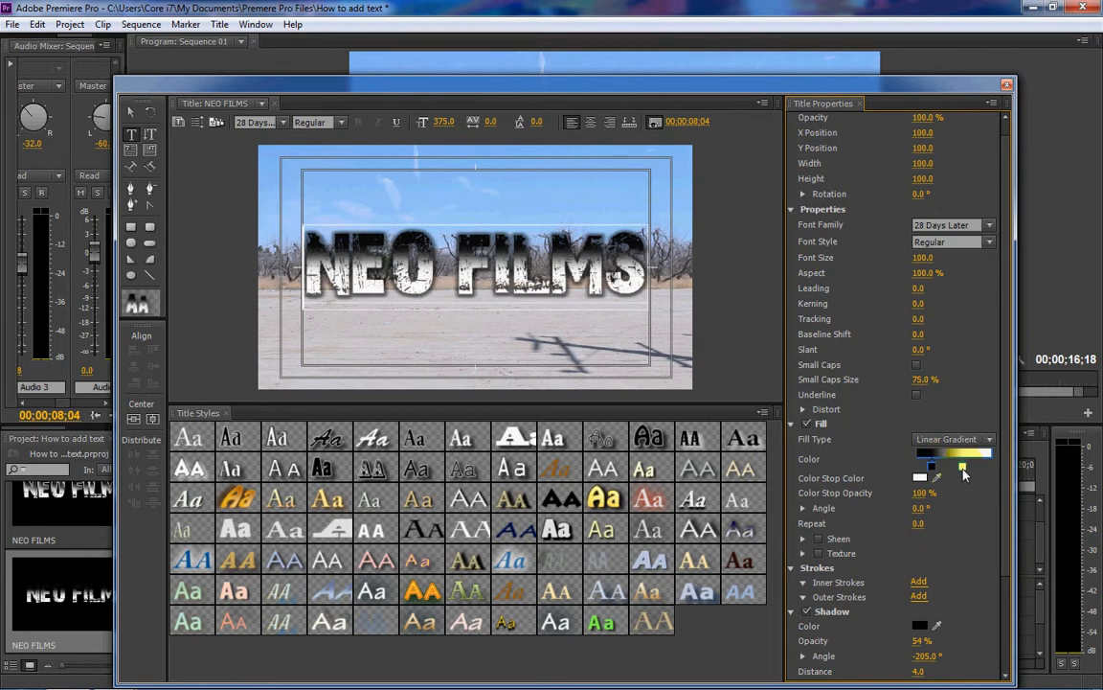
- Fine-tune the positions of the fill gradient's stops and add an Edge outer stroke of size 18 to the NEO FILMS text
click(935, 469)
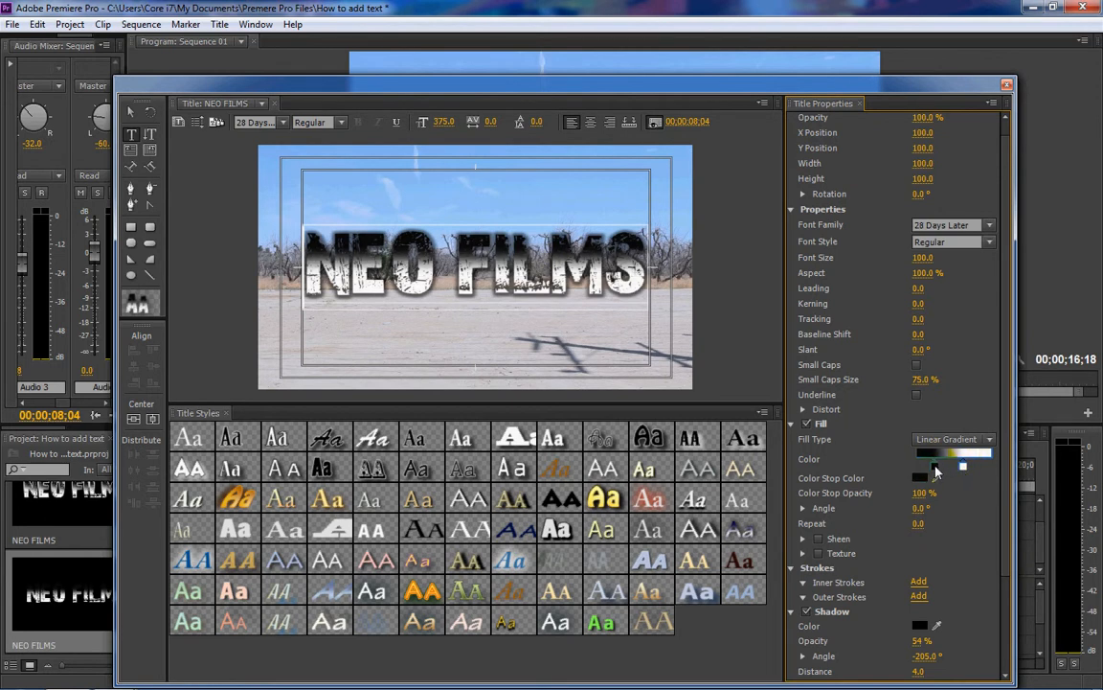
click(964, 468)
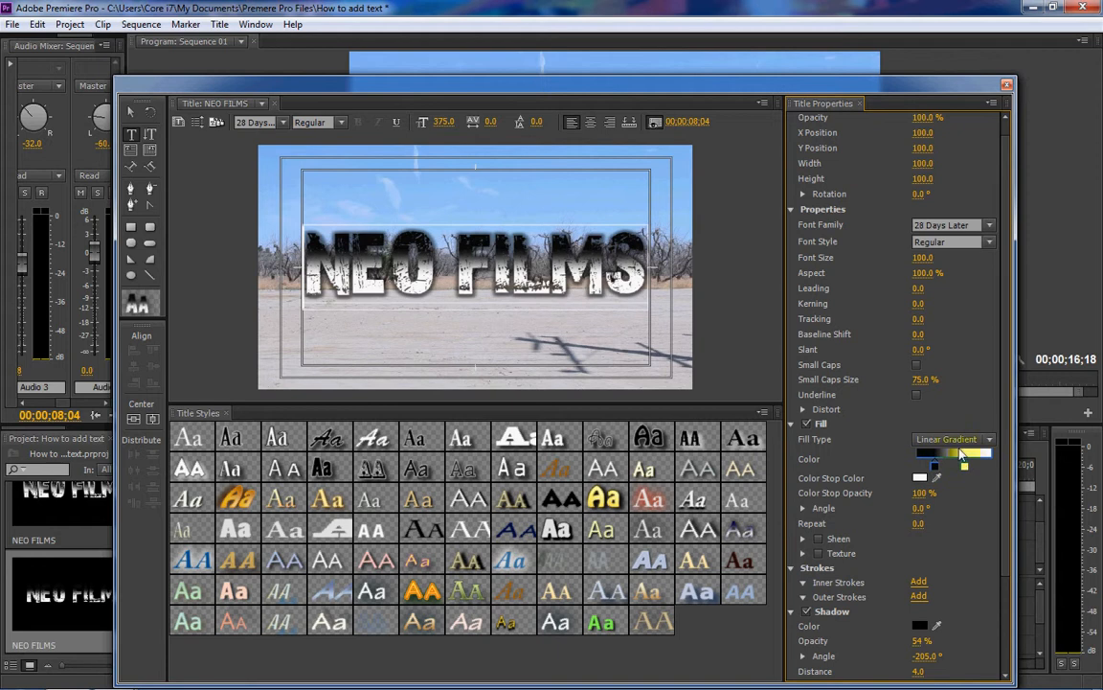
scroll(1006, 445, down, 3)
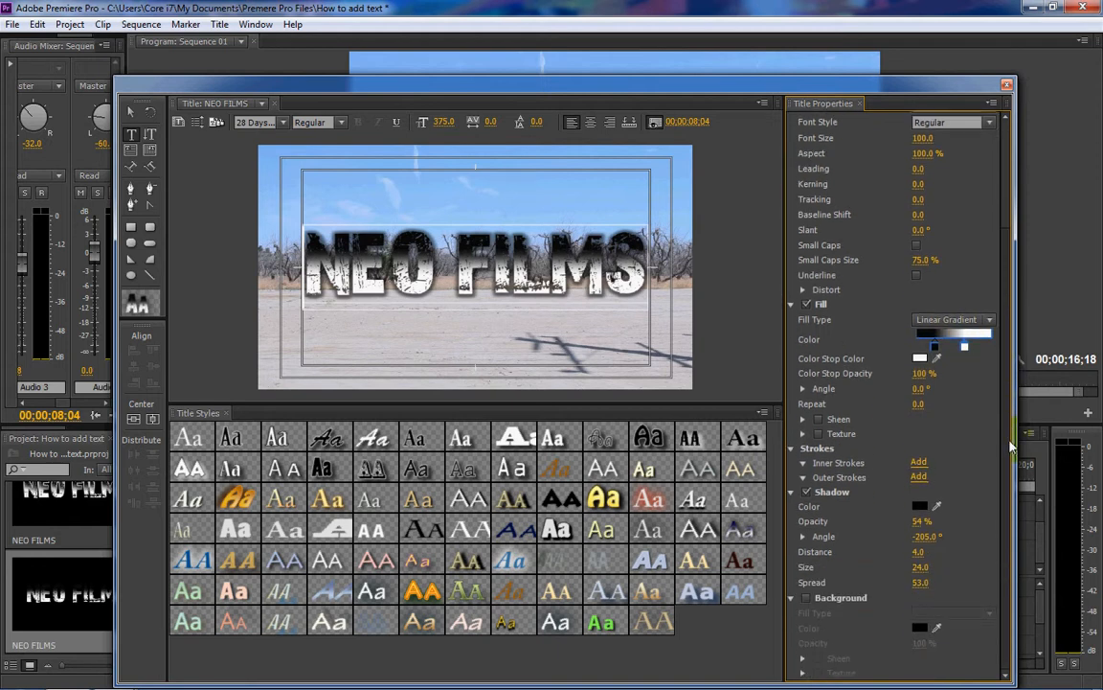
click(918, 477)
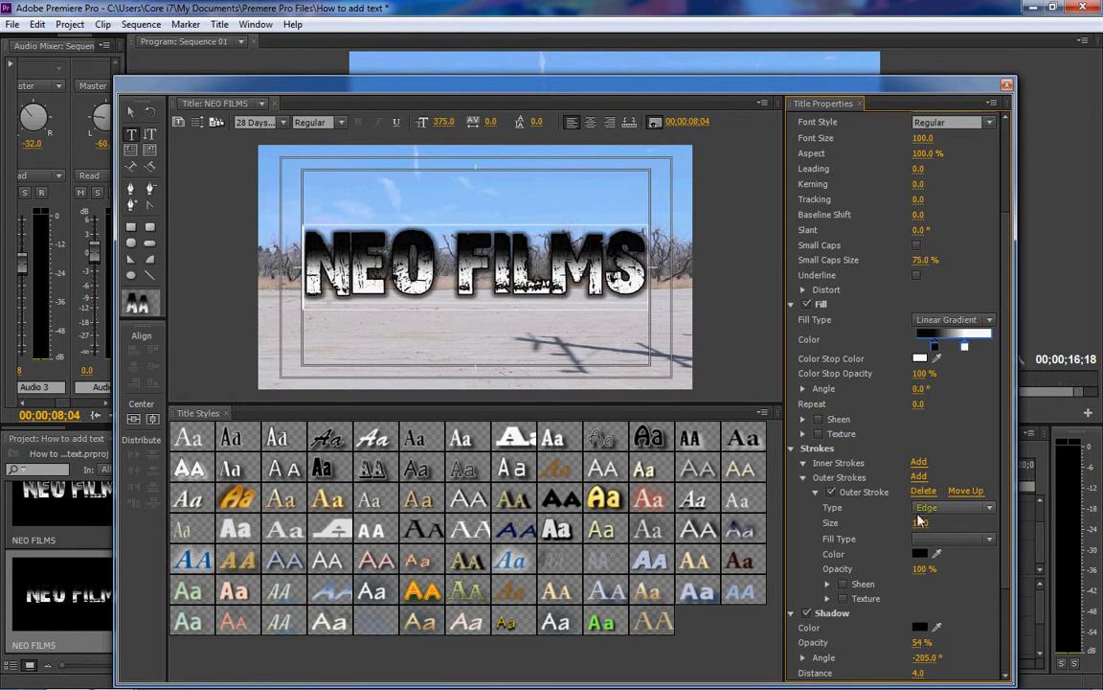
drag(918, 520, 925, 530)
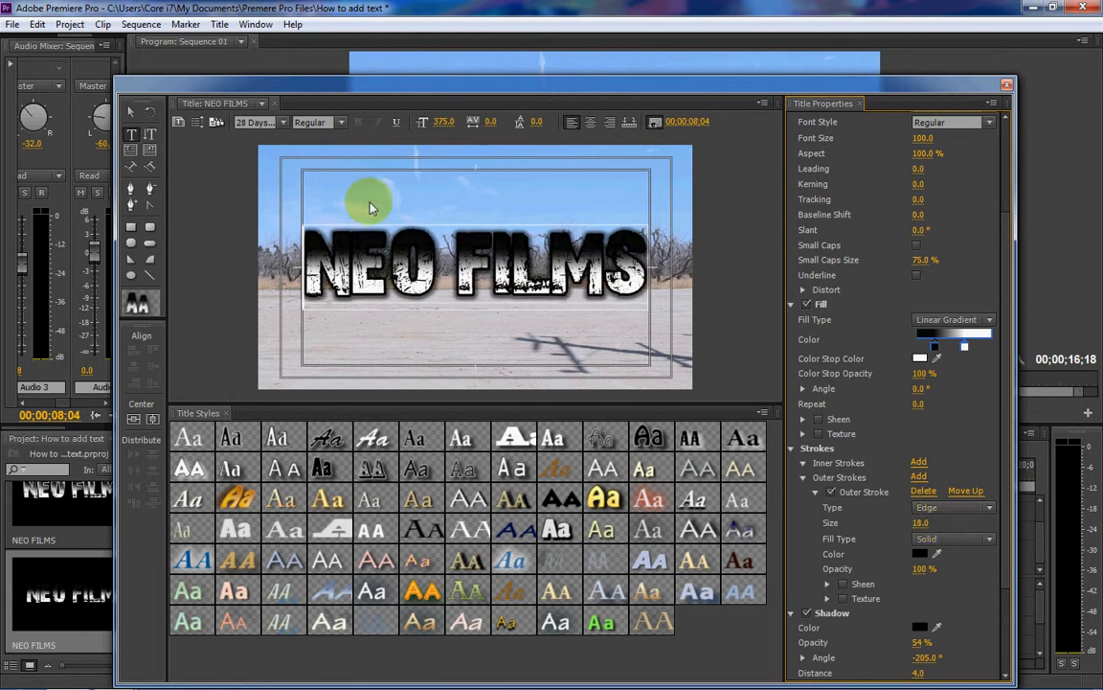
- Give the outer stroke a Linear Gradient fill with a near-white first stop, and move its two stops slightly closer together
click(986, 538)
click(975, 577)
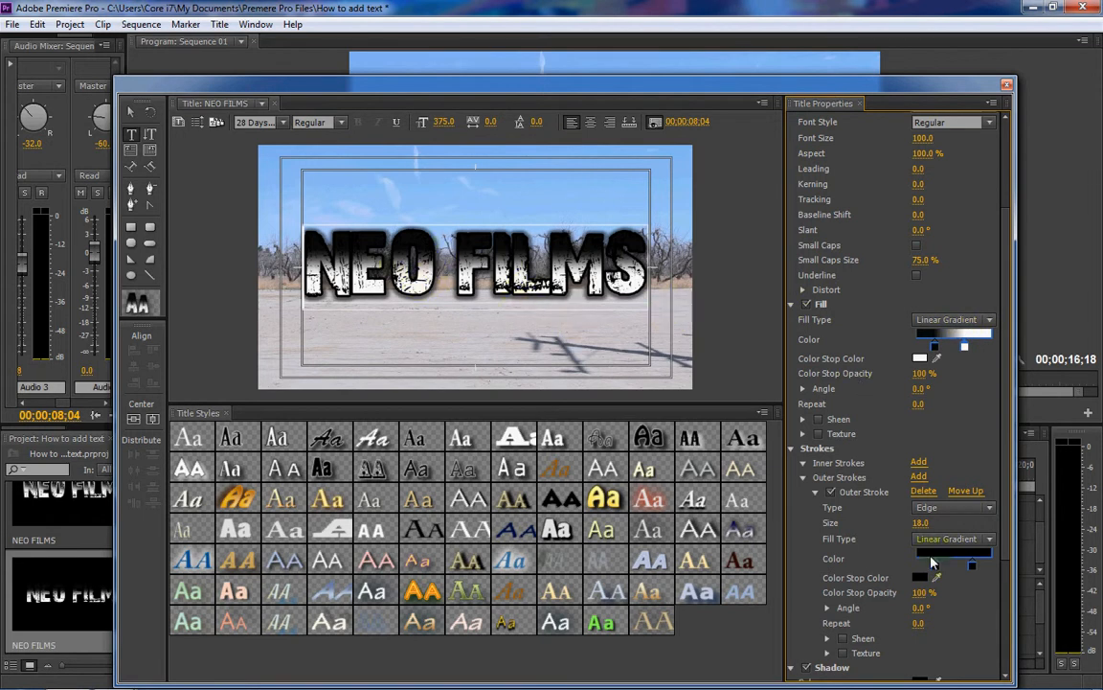
click(971, 567)
double_click(935, 567)
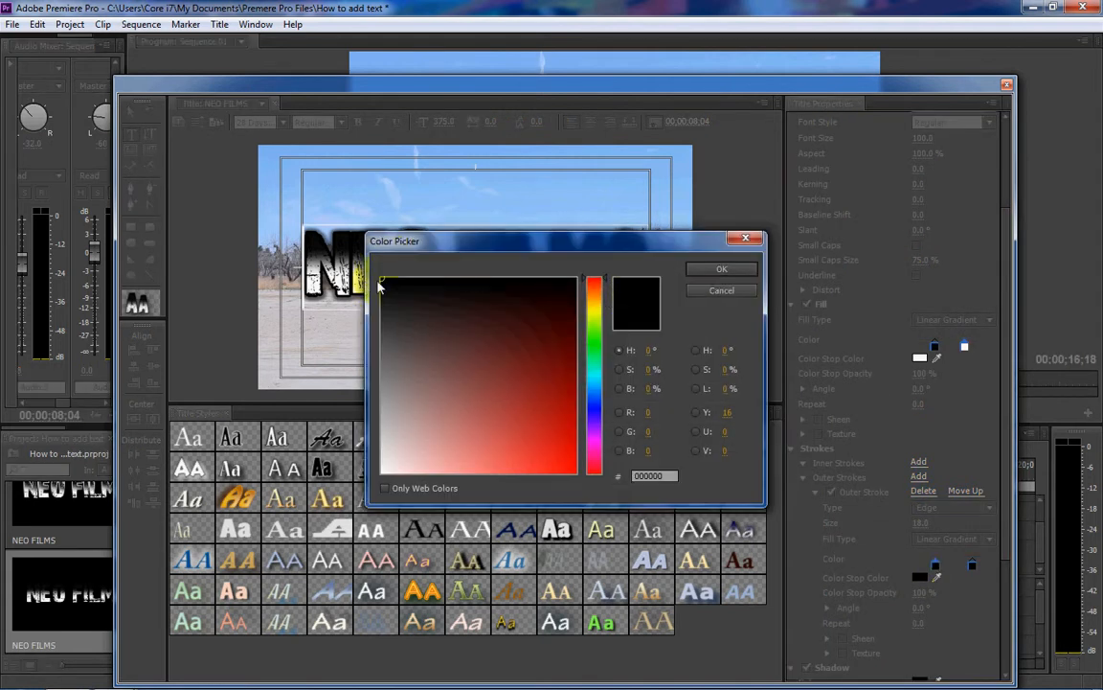
drag(383, 286, 365, 454)
click(720, 271)
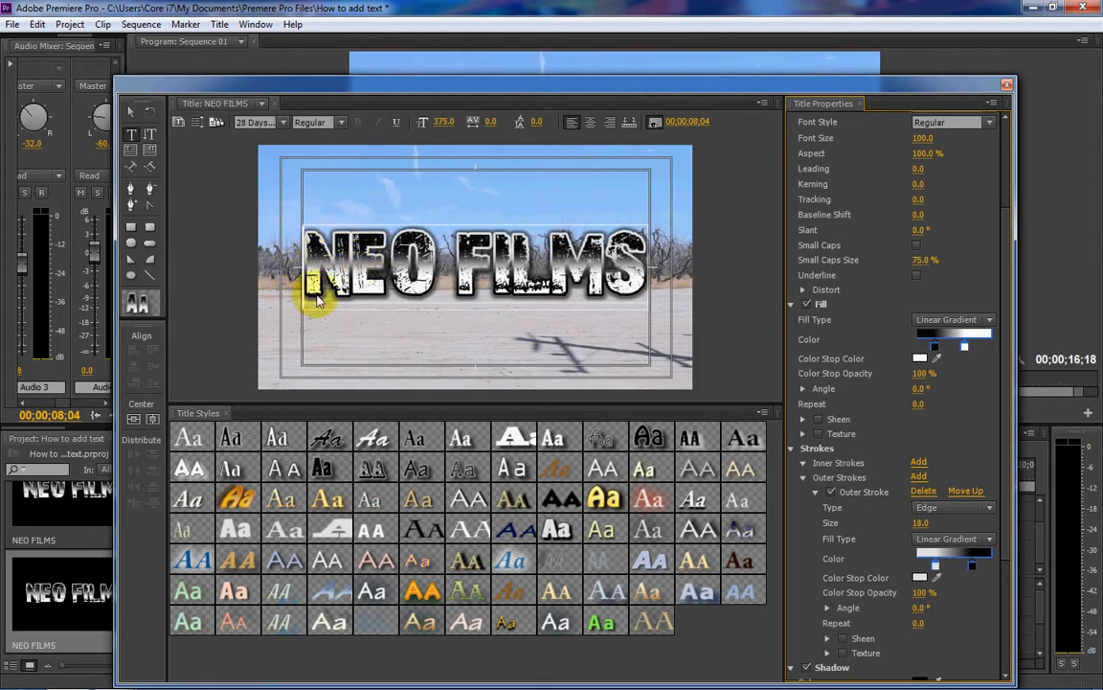
drag(973, 566, 941, 565)
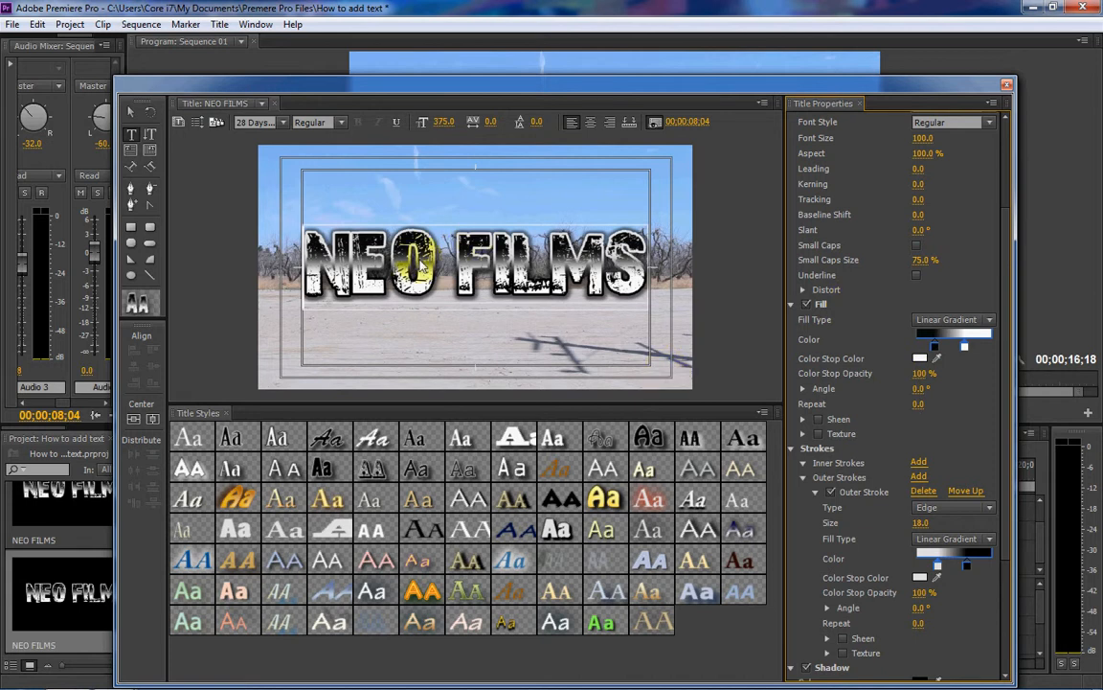
- Set the text fill's gradient angle to 8° and the outer stroke's gradient angle to 17°
drag(917, 396, 925, 397)
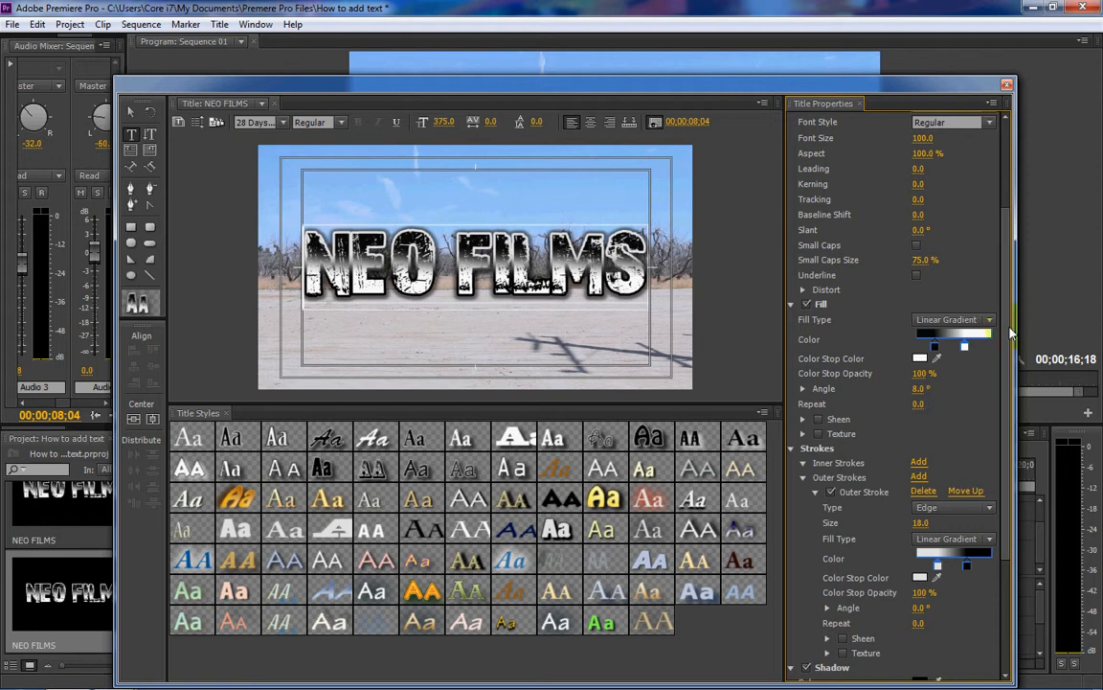
scroll(844, 514, down, 3)
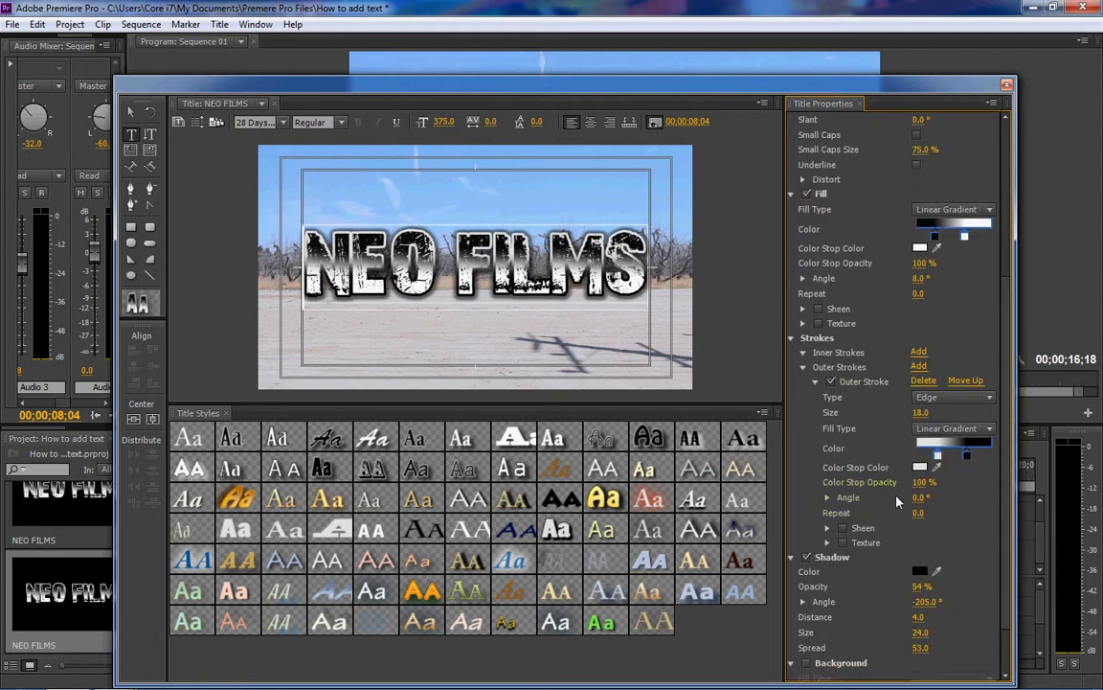
drag(924, 499, 928, 499)
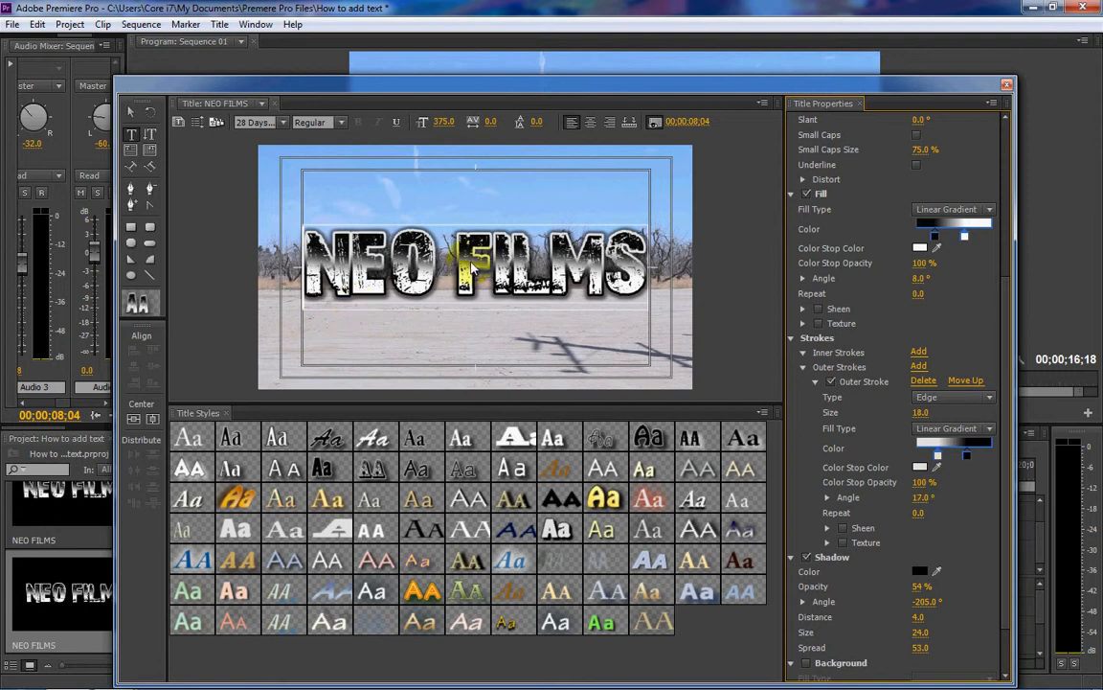
- Enlarge the NEO FILMS text to font size 422 and center it horizontally in the frame
drag(449, 127, 481, 129)
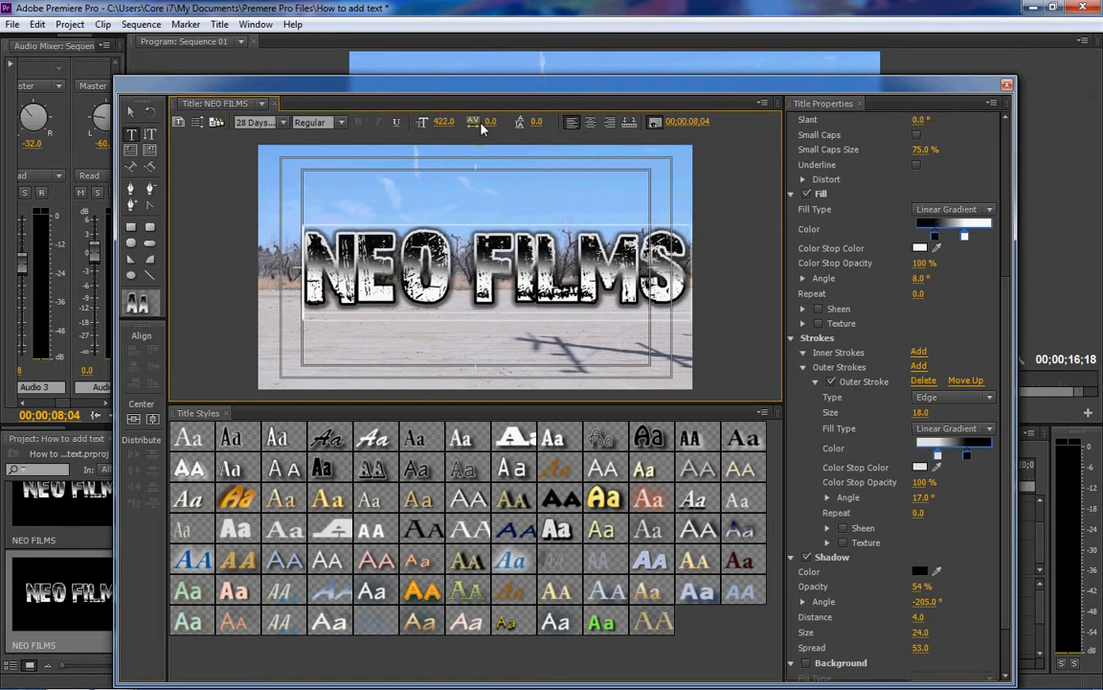
click(135, 419)
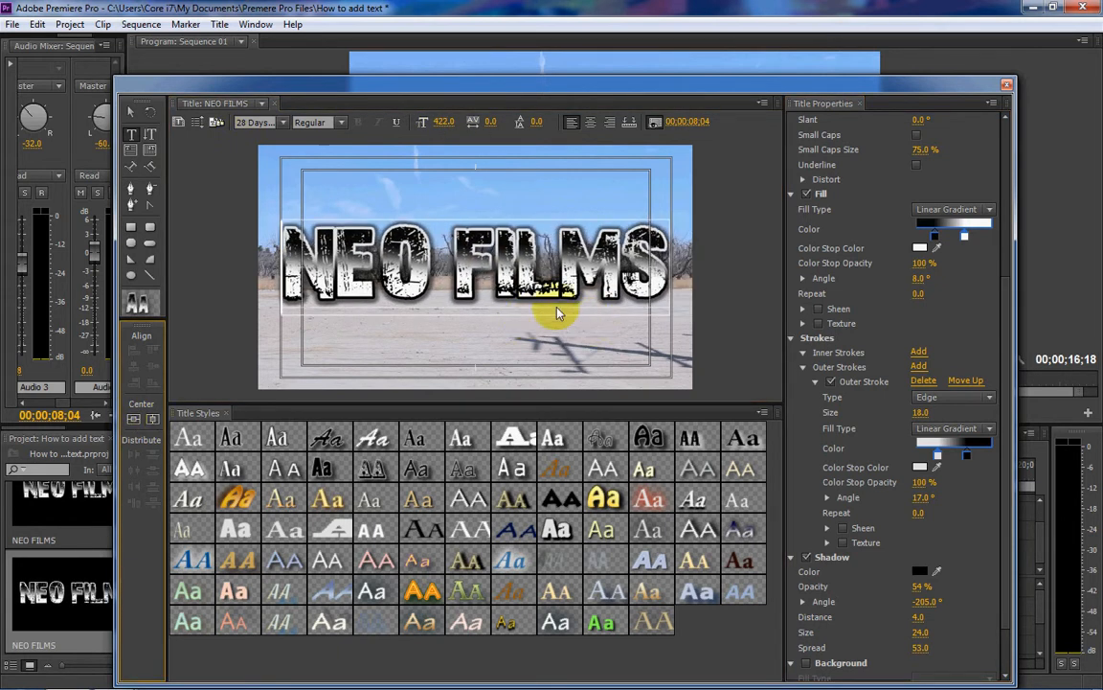
click(131, 114)
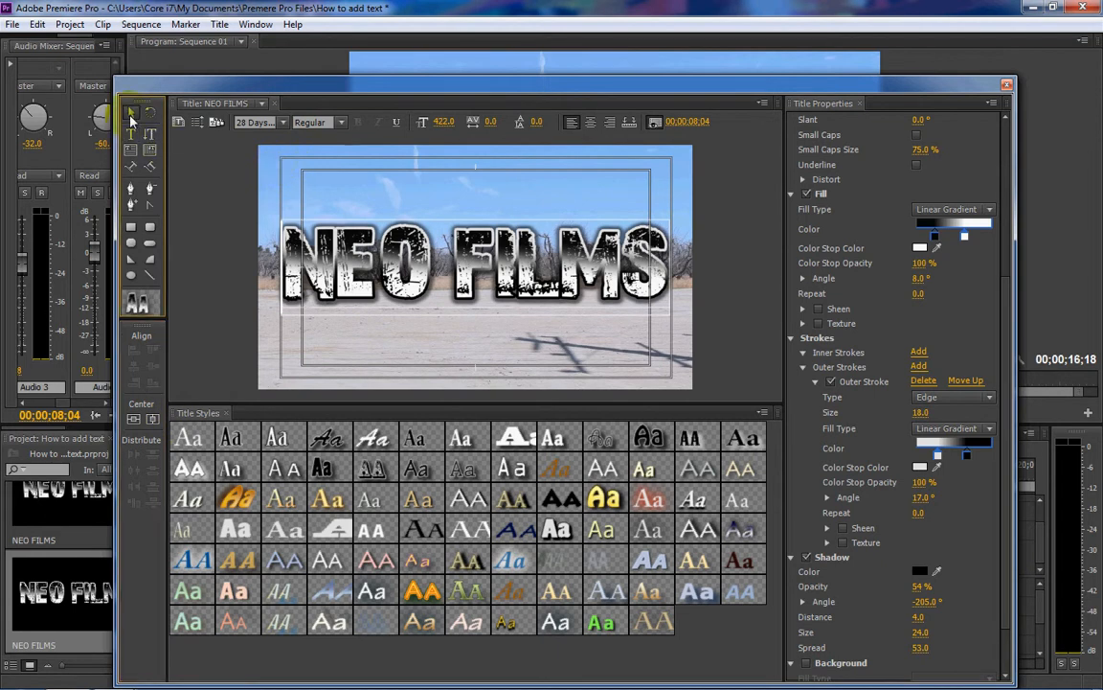
- Try a red and a white shadow color on the NEO FILMS text
drag(1007, 334, 1017, 240)
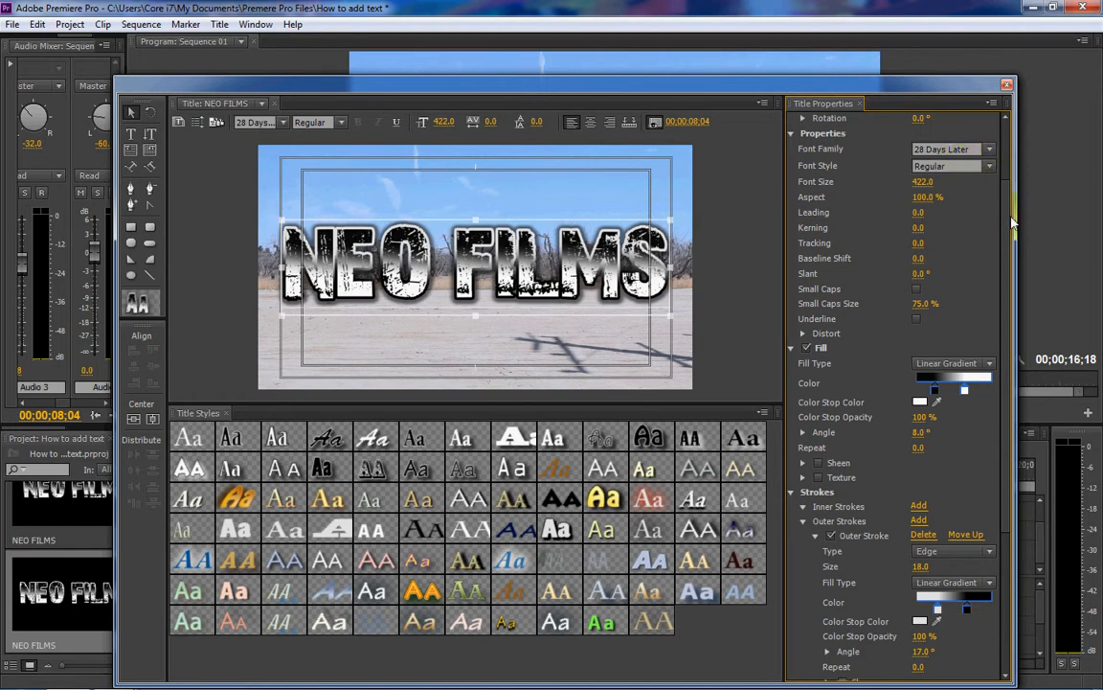
scroll(906, 195, down, 5)
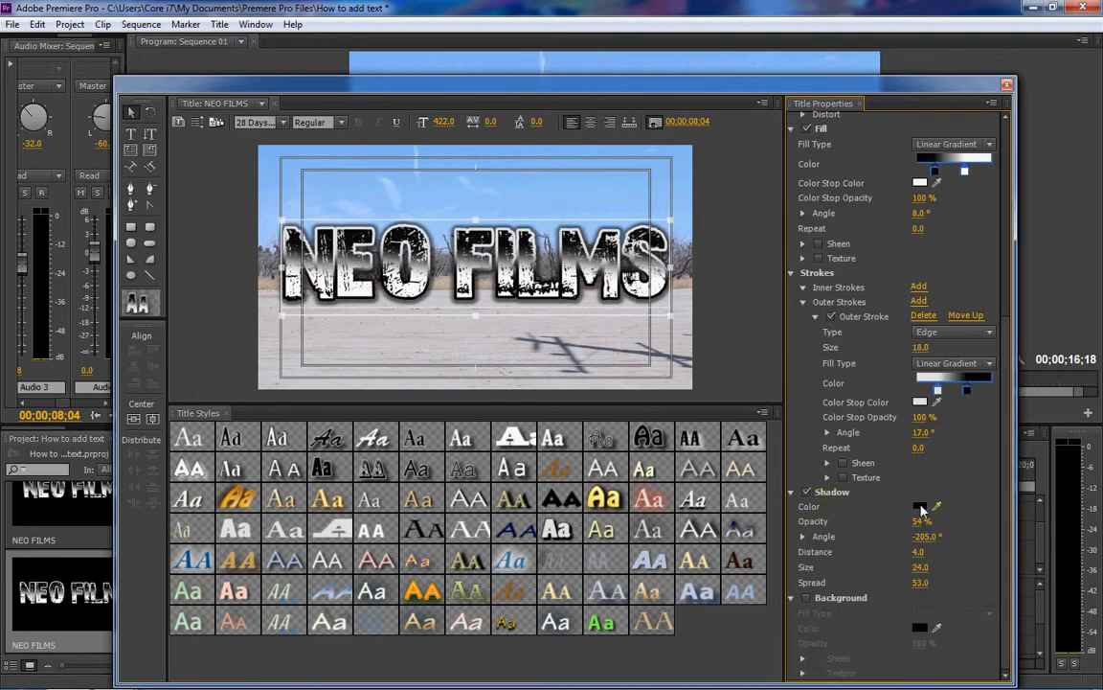
click(918, 507)
click(556, 434)
click(718, 270)
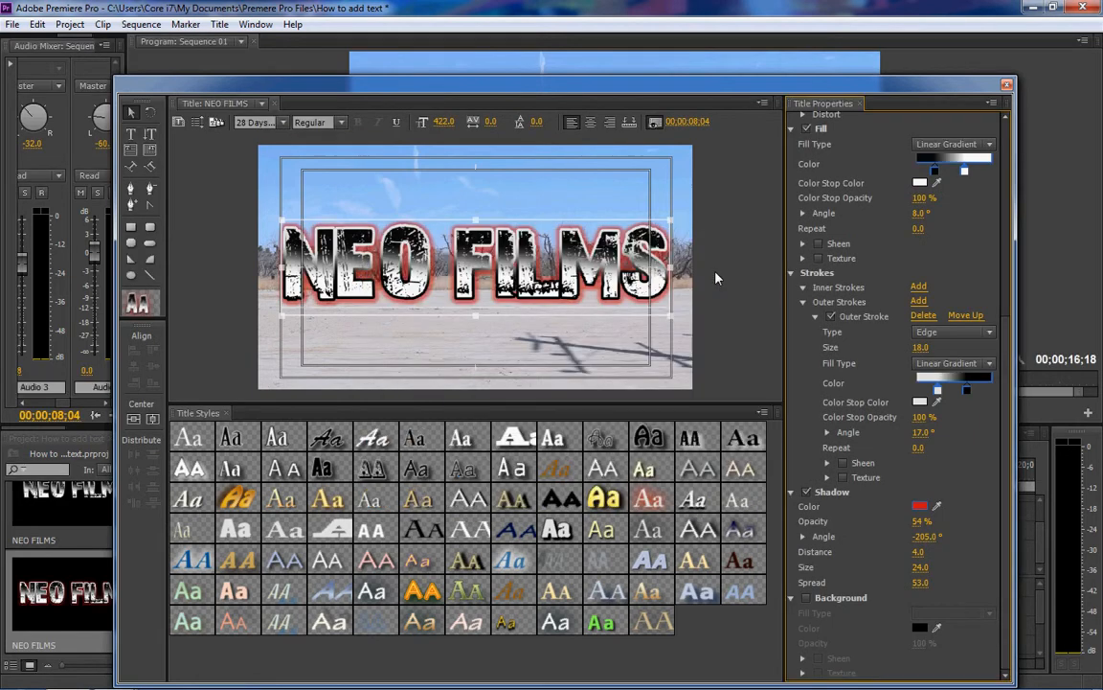
click(919, 507)
click(402, 457)
click(721, 268)
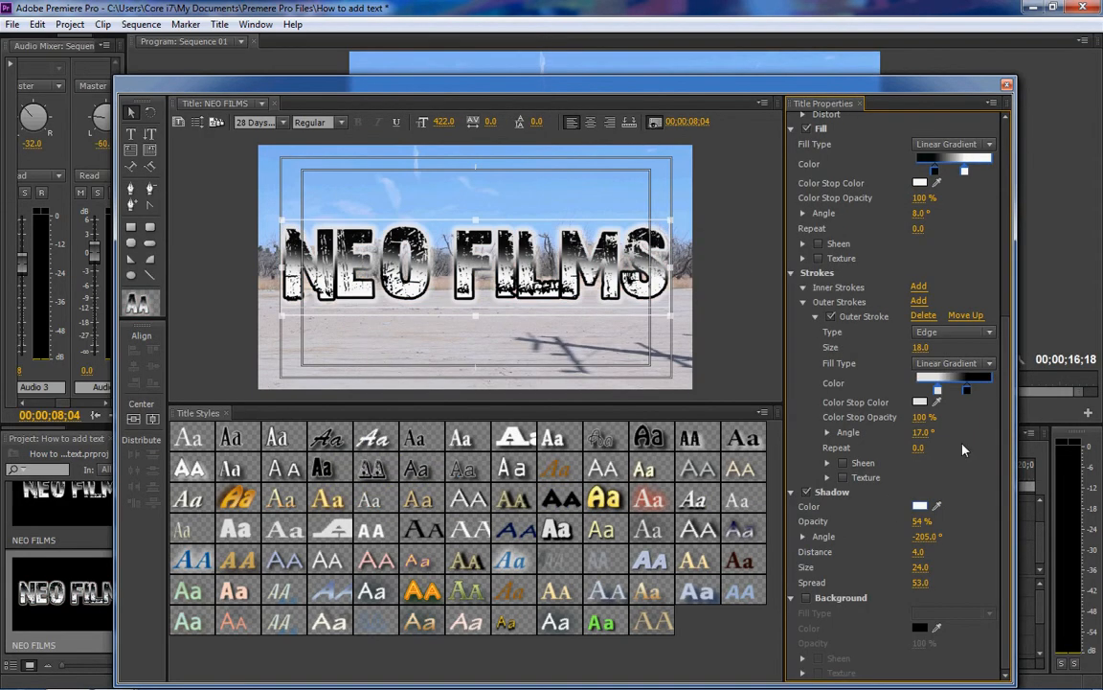
- Try red FF0101 and blue 0030FF as the text's shadow color
click(923, 508)
click(574, 464)
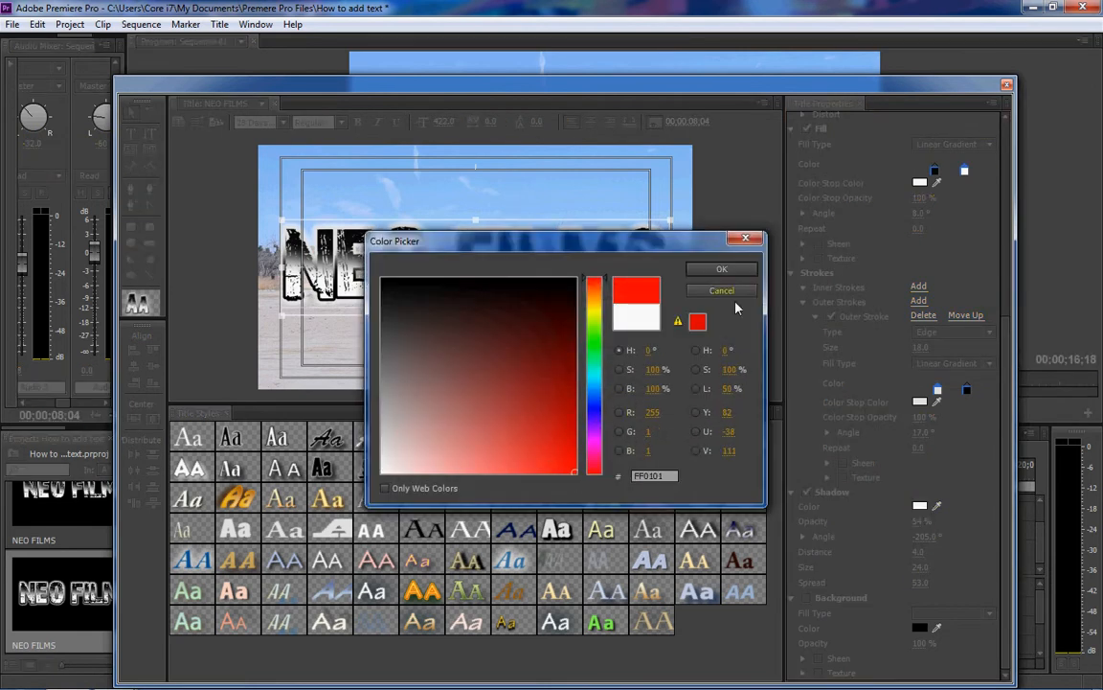
click(733, 273)
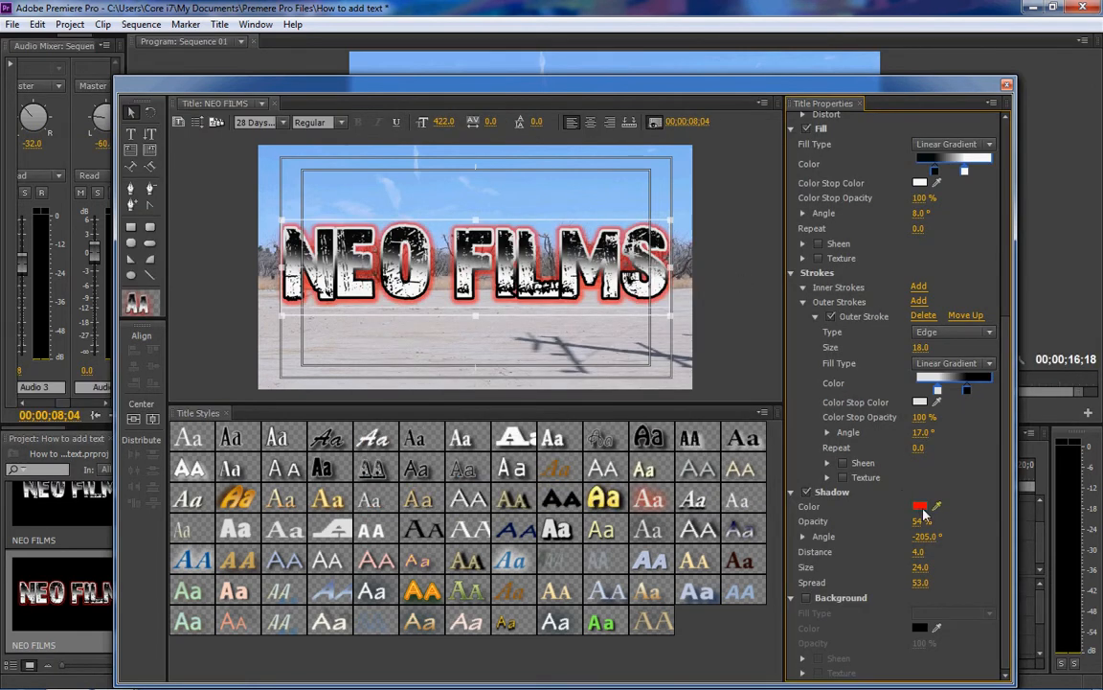
click(923, 508)
click(594, 403)
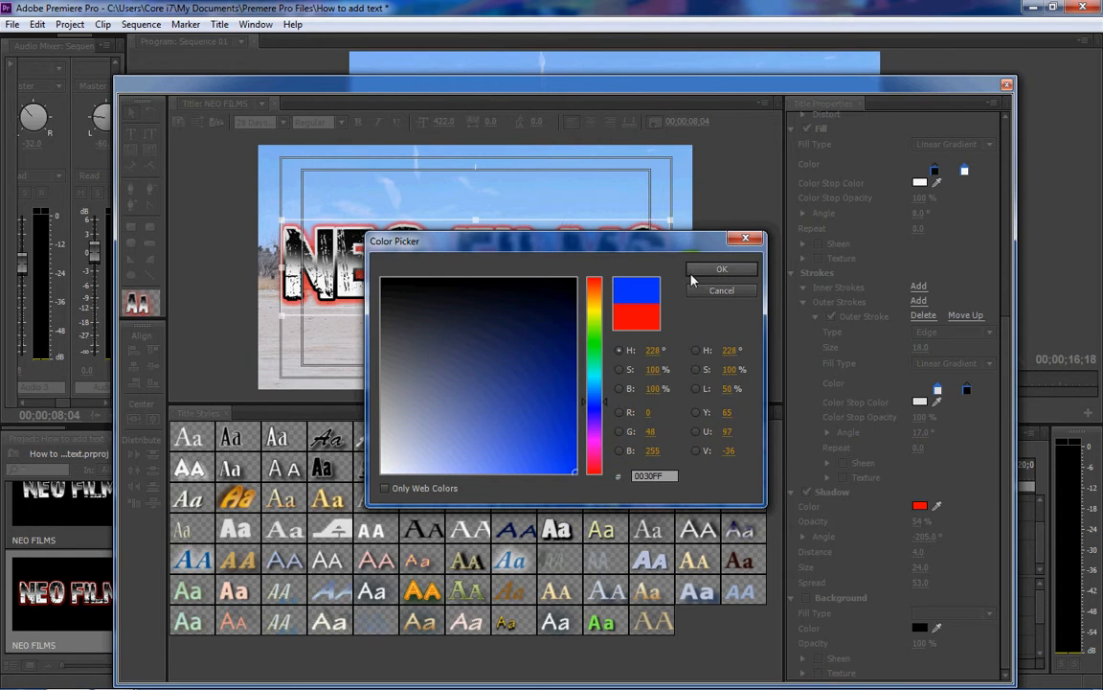
click(693, 273)
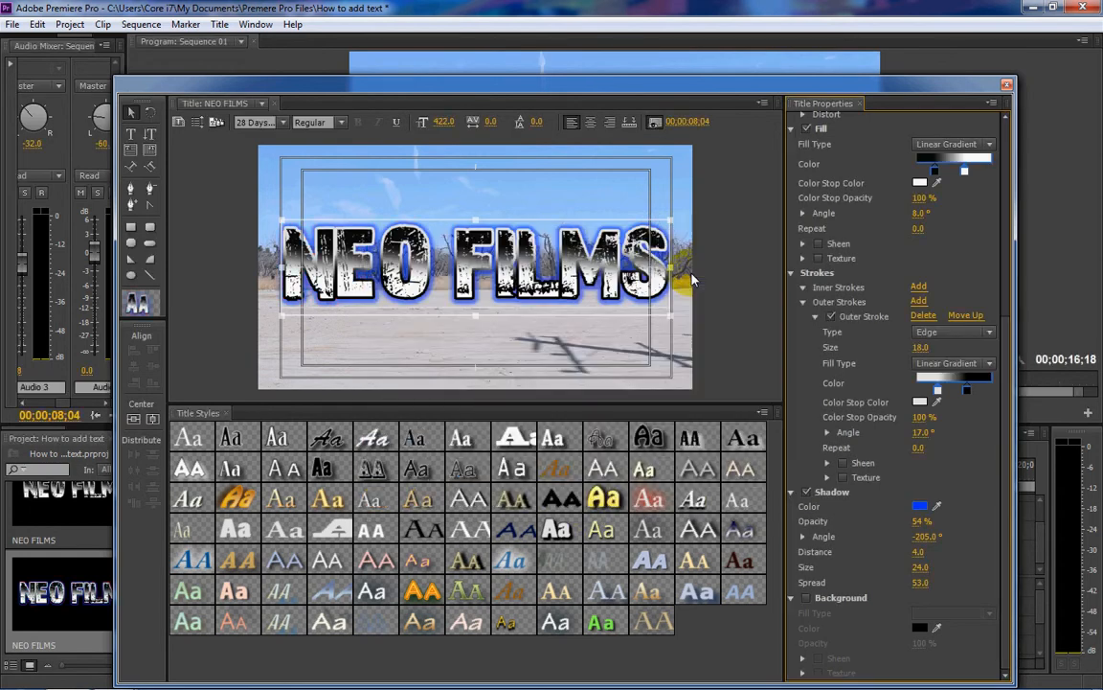
- Try white FFFFFF as the text's shadow color, and return the shadow to black
click(918, 508)
drag(457, 422, 319, 484)
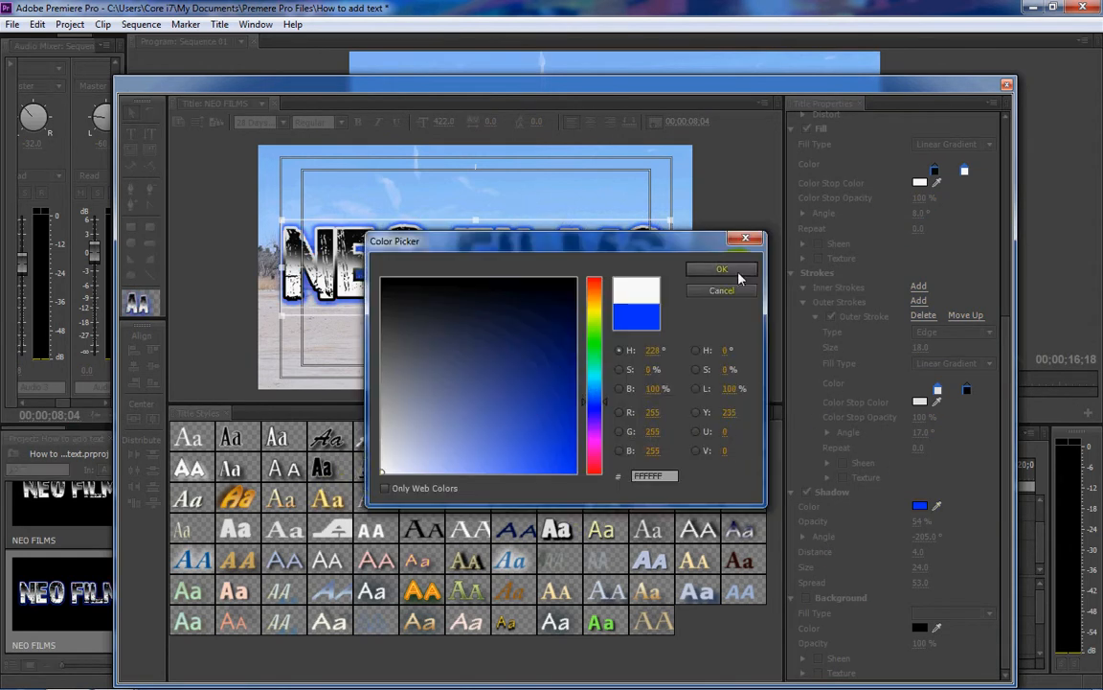
click(738, 272)
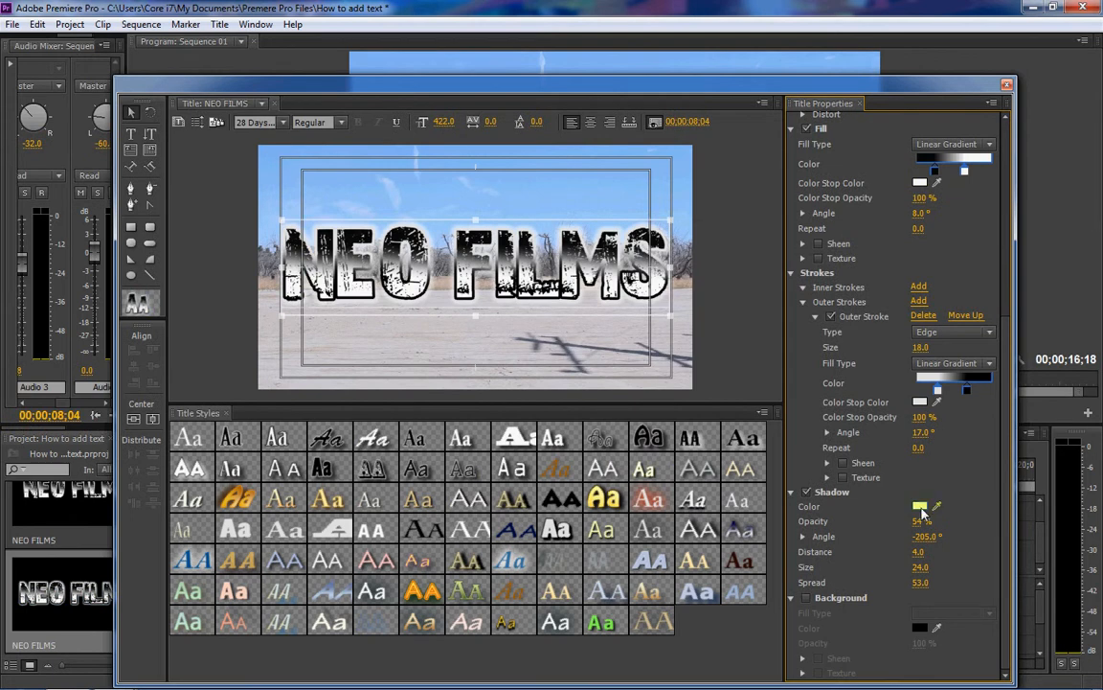
click(919, 505)
click(392, 470)
click(737, 272)
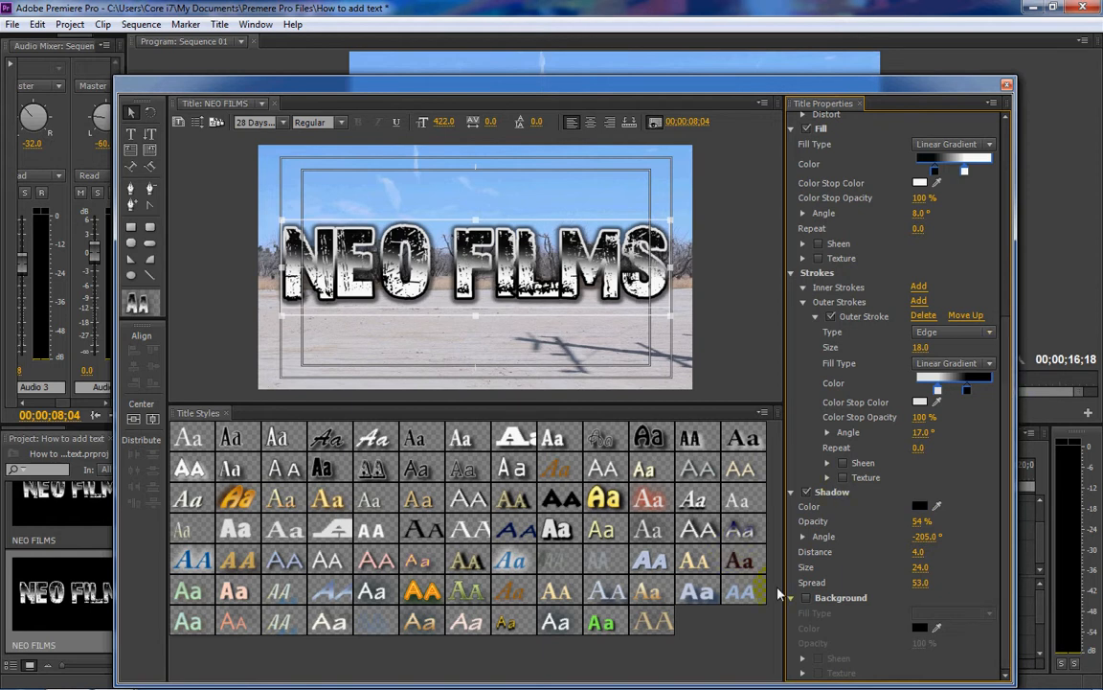
- Try a solid black background behind the title and turn it off again
click(807, 597)
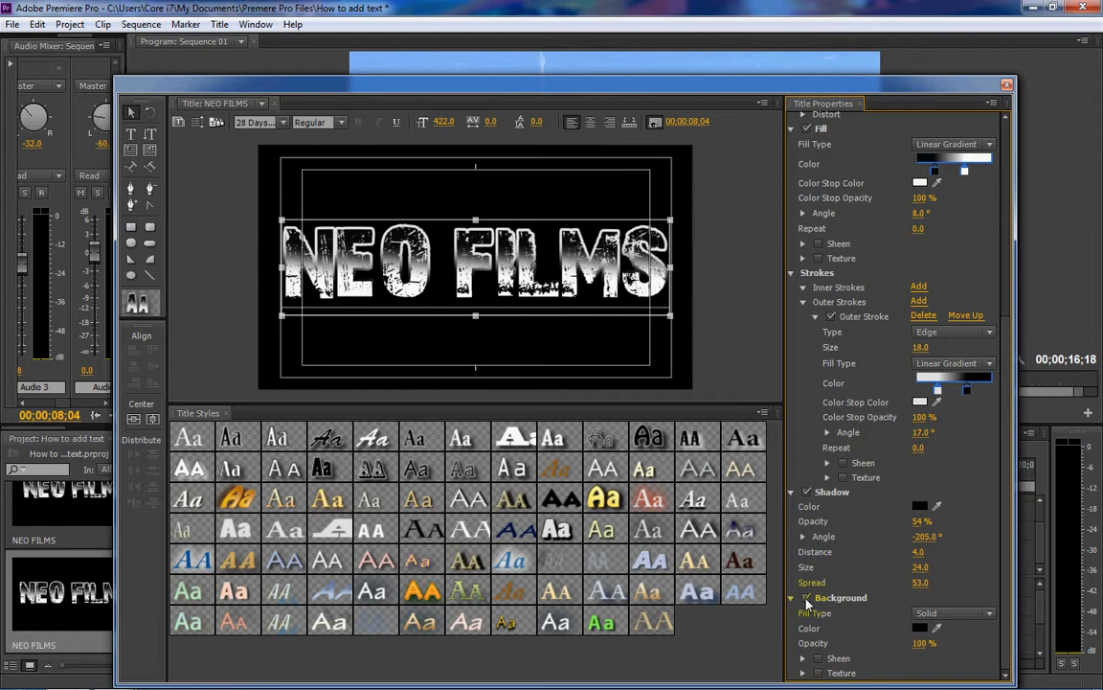
click(807, 597)
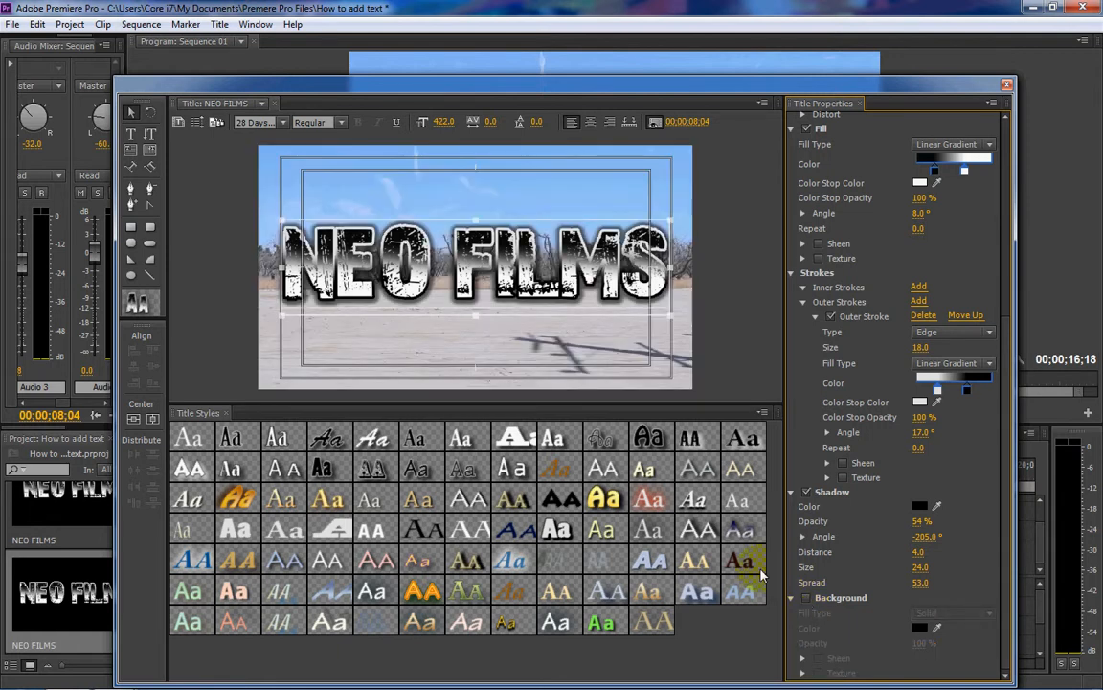
- Close the title editor and place the NEO FILMS title at the start of Video 2, extended to the end of Title 07
click(1005, 85)
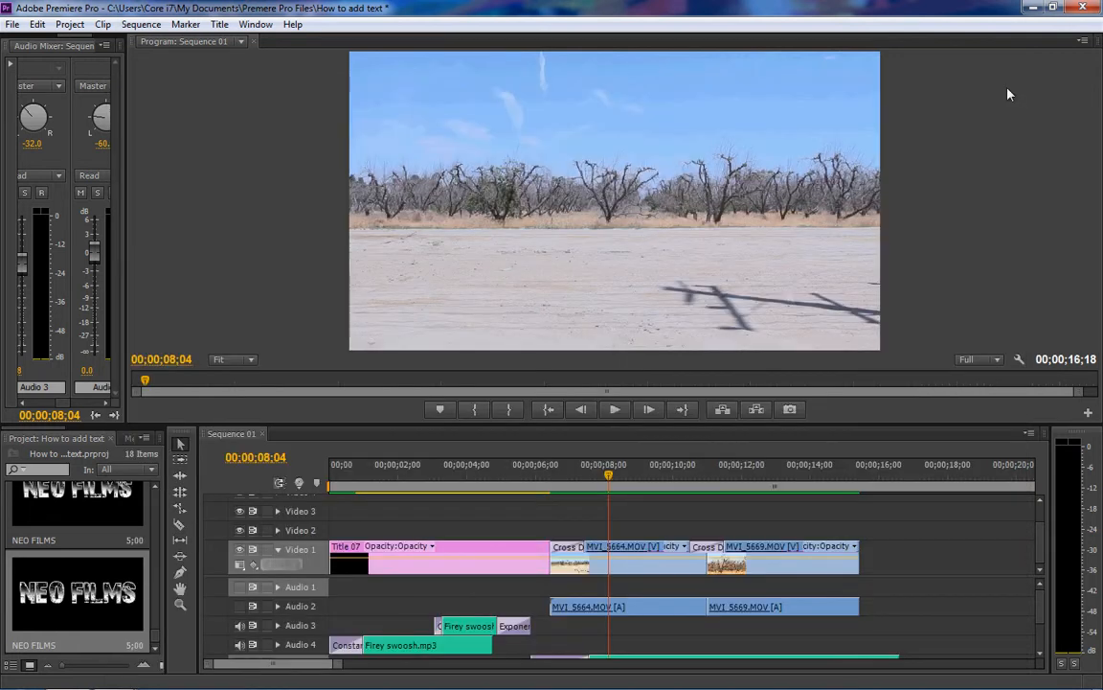
drag(102, 526, 552, 532)
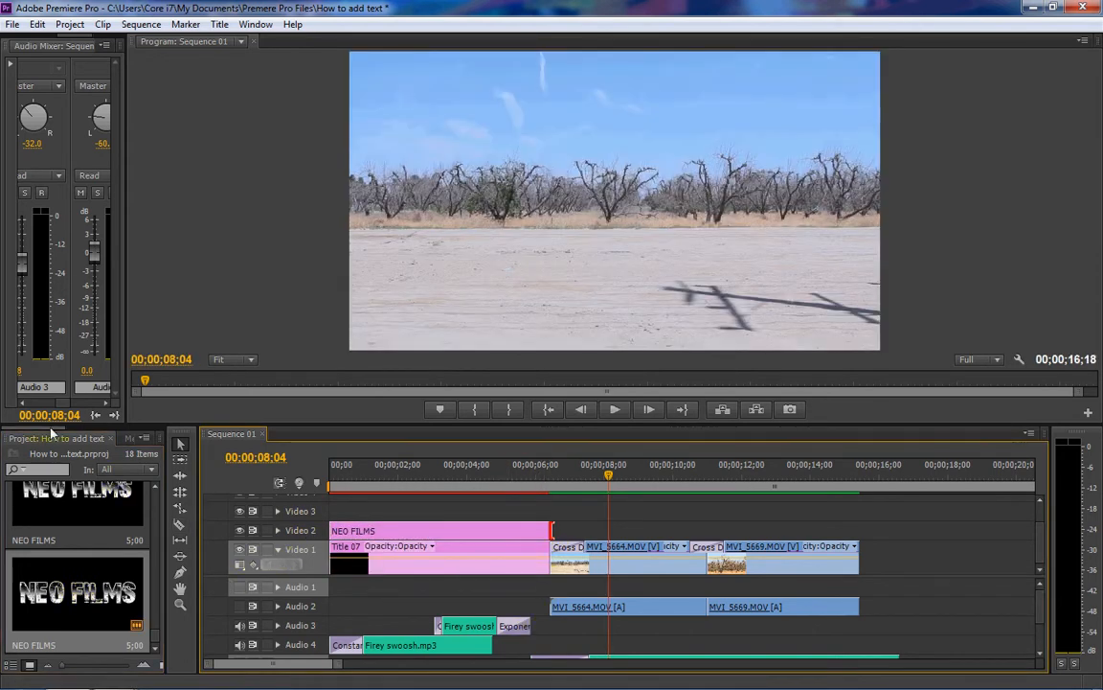
- Apply the Gradient Wipe video transition with softness 10 to the start of the NEO FILMS clip
click(109, 438)
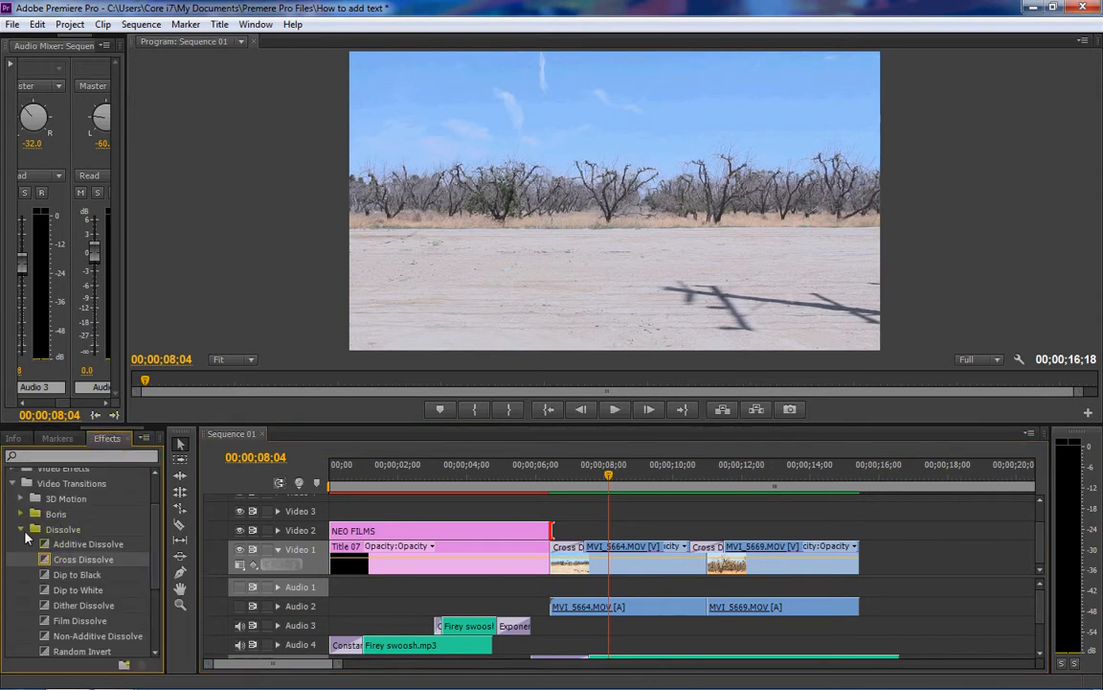
click(63, 526)
click(13, 484)
click(18, 538)
scroll(124, 546, down, 3)
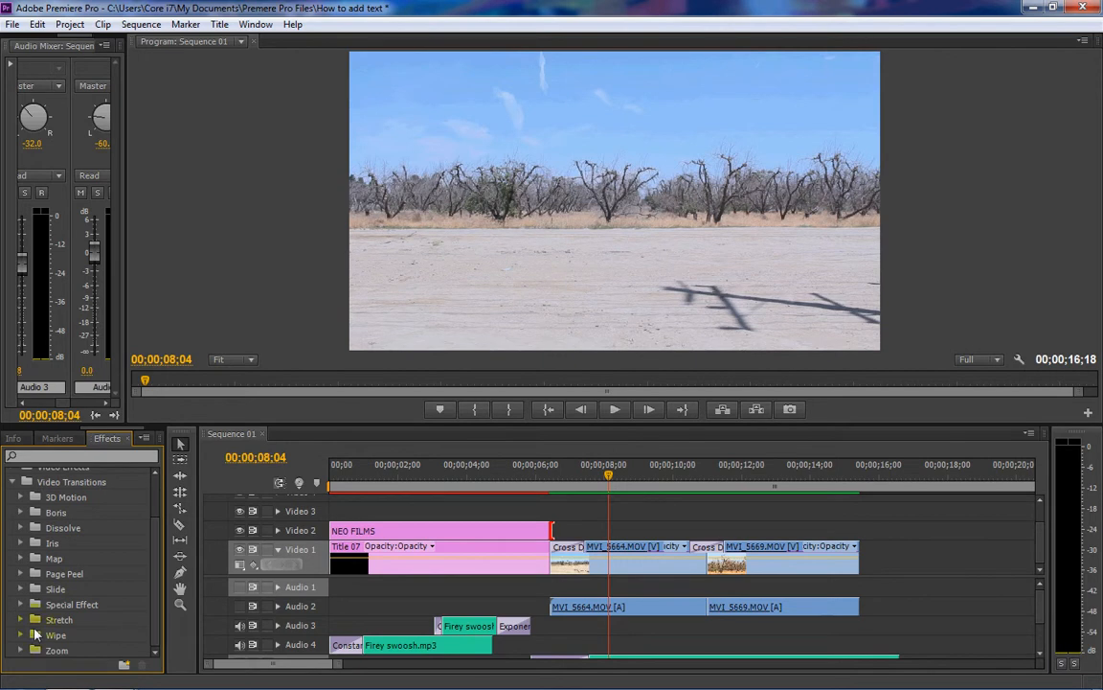
click(23, 636)
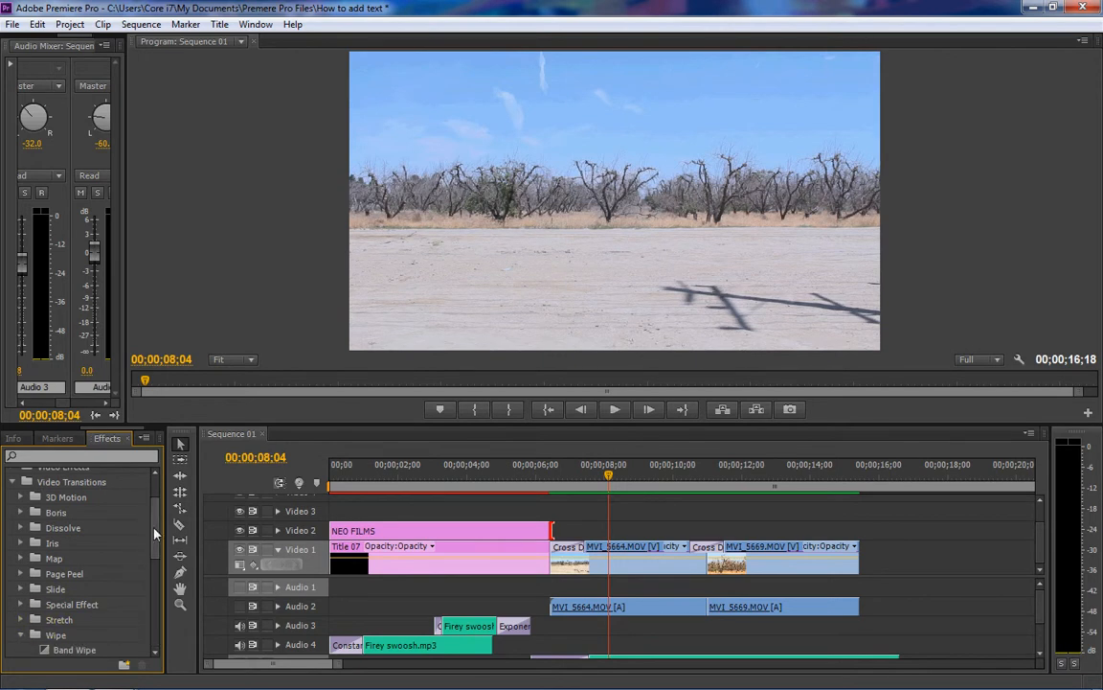
scroll(134, 544, down, 5)
drag(67, 509, 337, 530)
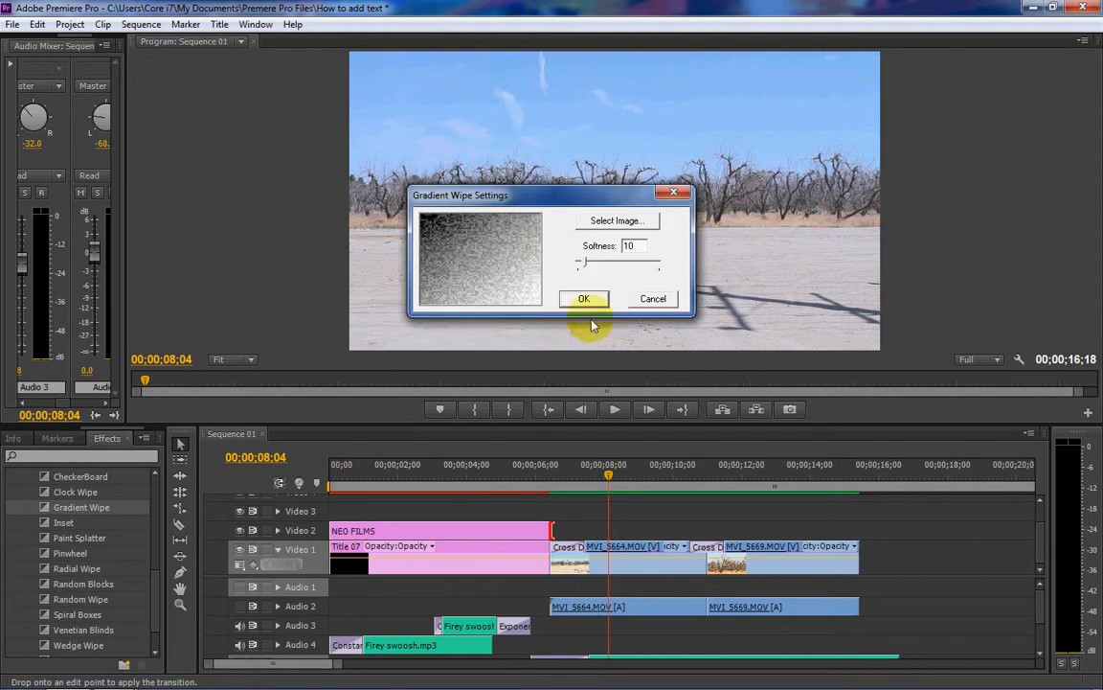
click(583, 298)
- Trim the NEO FILMS clip to end at 00;00;05;25, apply a Gradient Wipe to its end and place the playhead there
drag(67, 507, 525, 532)
click(583, 298)
click(525, 476)
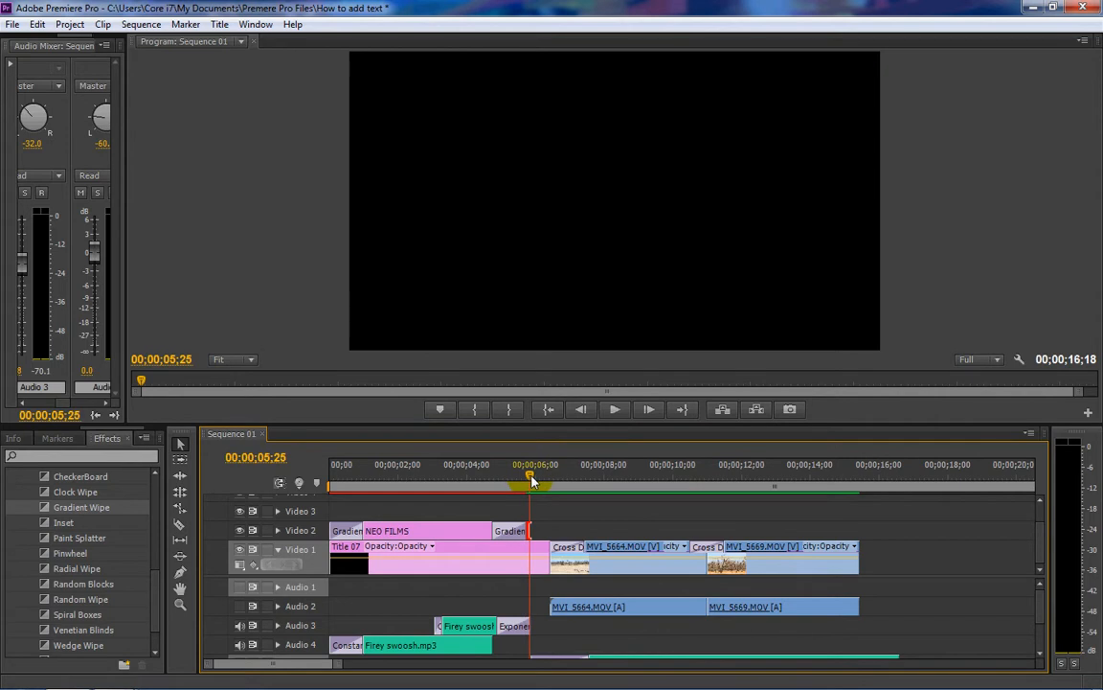
- Render the sequence previews and play the title from the start, enlarging the program monitor for playback and shrinking it again
key(Home)
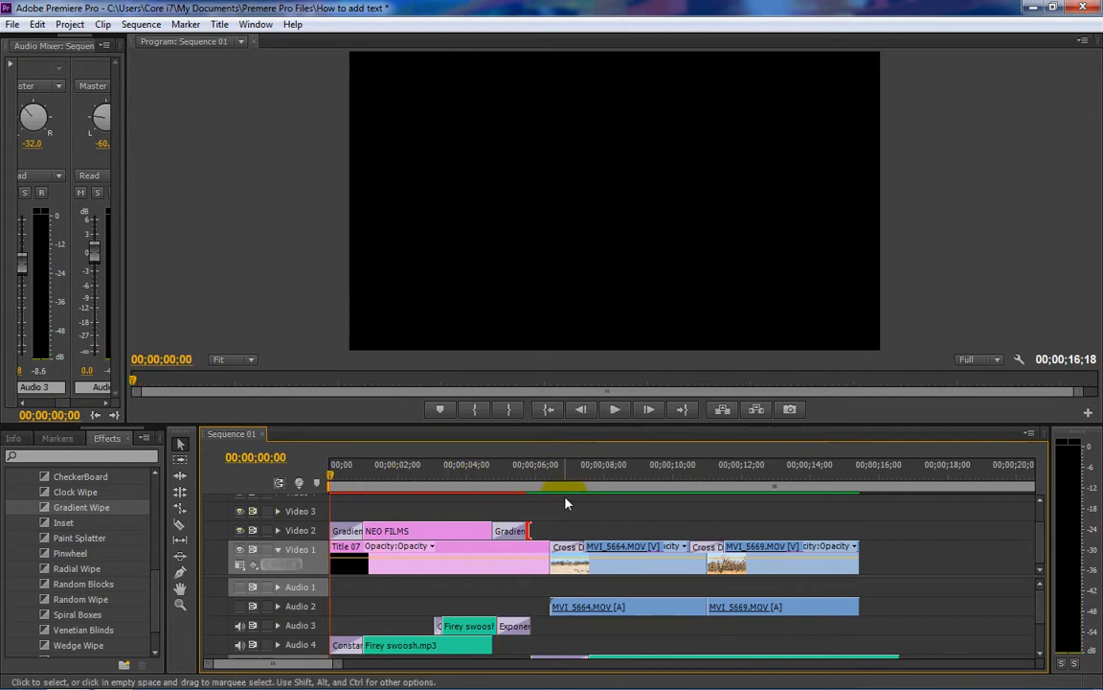
key(Return)
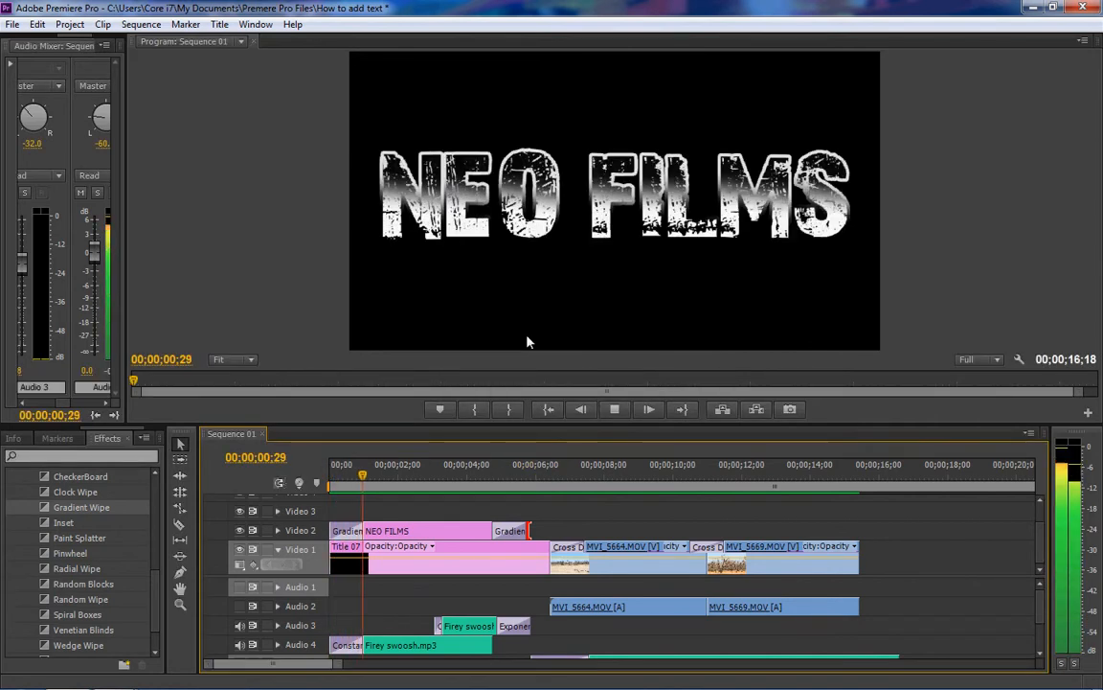
drag(581, 426, 558, 560)
click(549, 553)
click(613, 552)
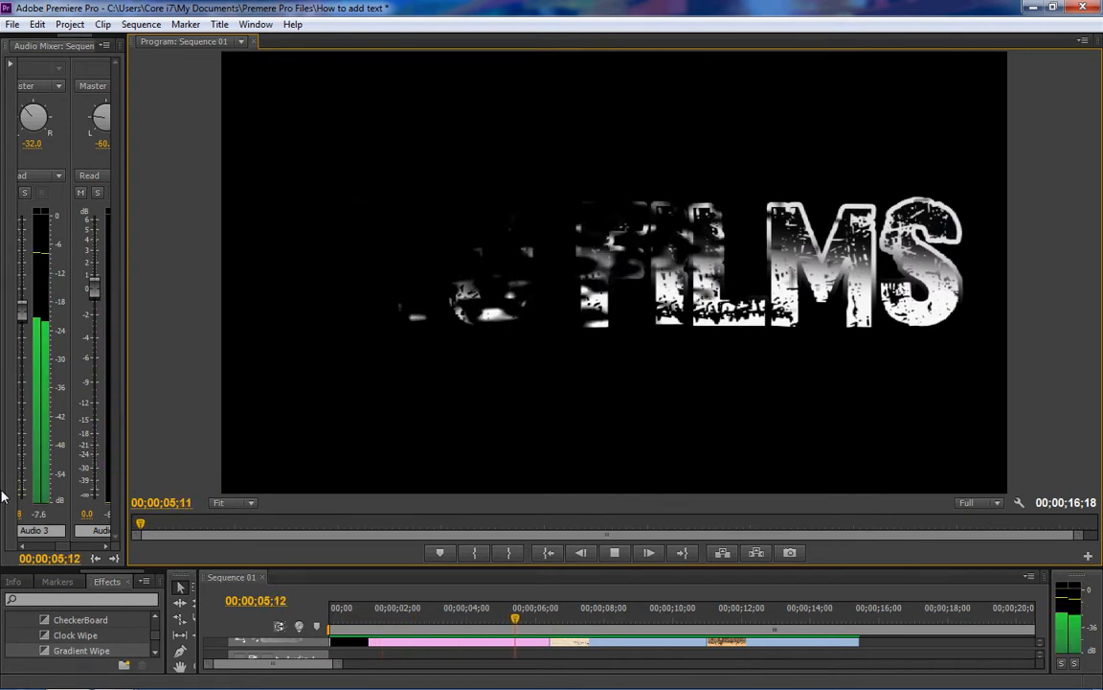
key(space)
drag(438, 568, 450, 446)
- Try a slightly longer end for the NEO FILMS clip, play its closing wipe, and trim the clip back to the Audio 3 clip's end
drag(524, 544, 535, 540)
drag(529, 492, 468, 489)
click(611, 430)
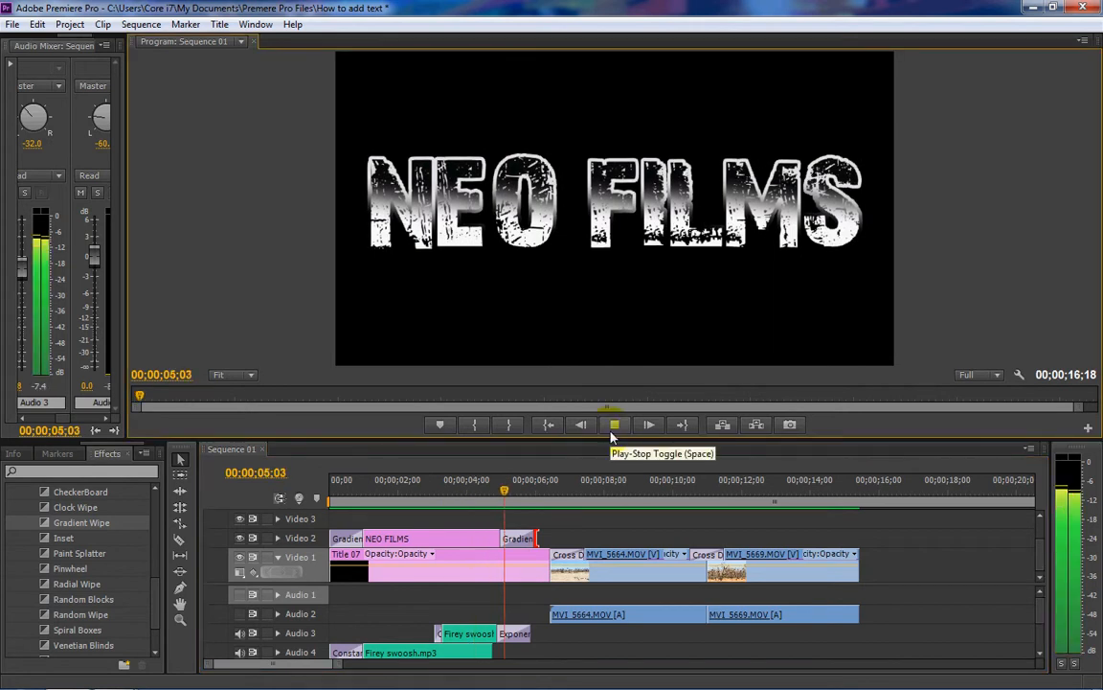
click(612, 431)
drag(536, 541, 529, 541)
- Place the playhead at 00;00;04;07 and enlarge the program monitor to show the full NEO FILMS title
click(475, 490)
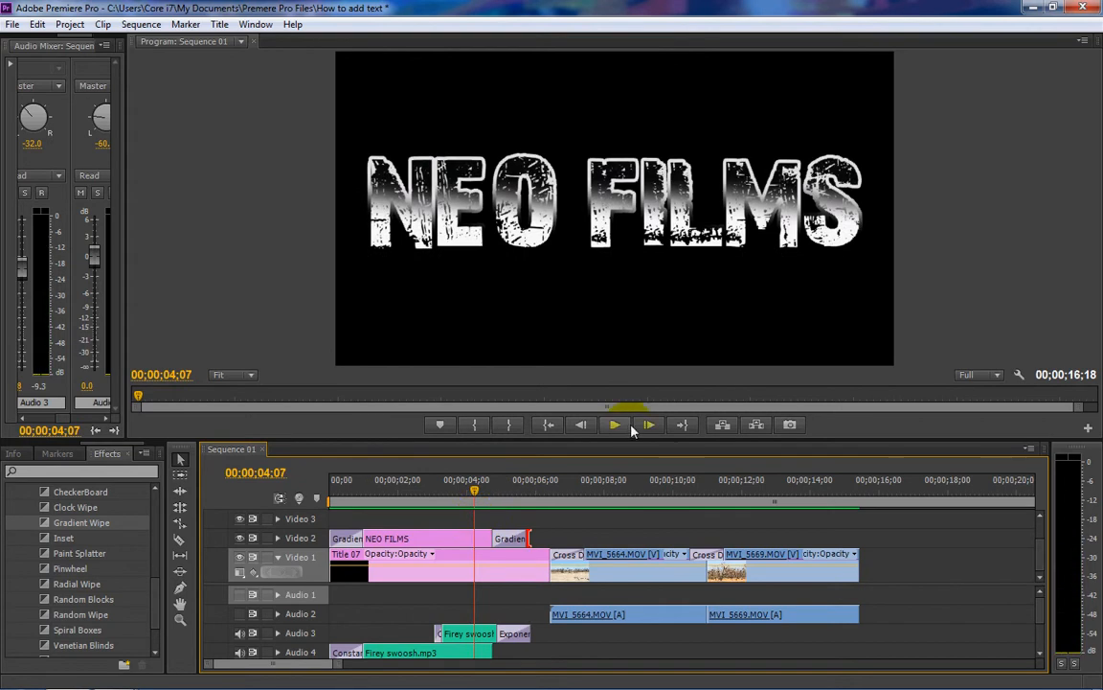
drag(609, 441, 576, 610)
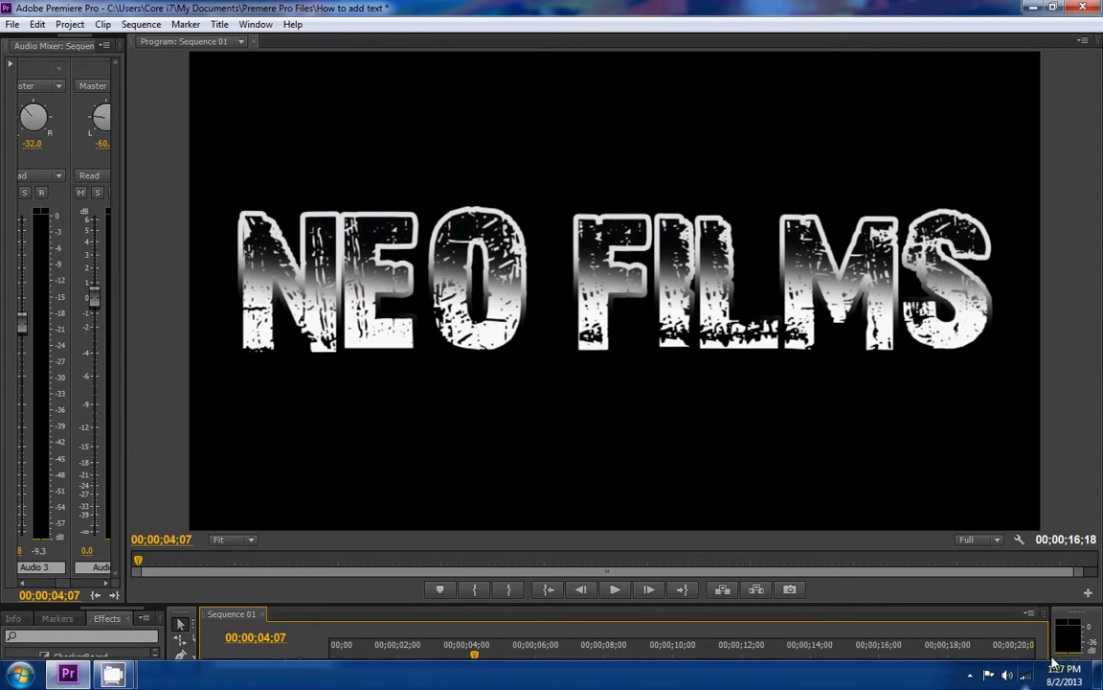
click(970, 676)
click(932, 571)
drag(275, 142, 412, 146)
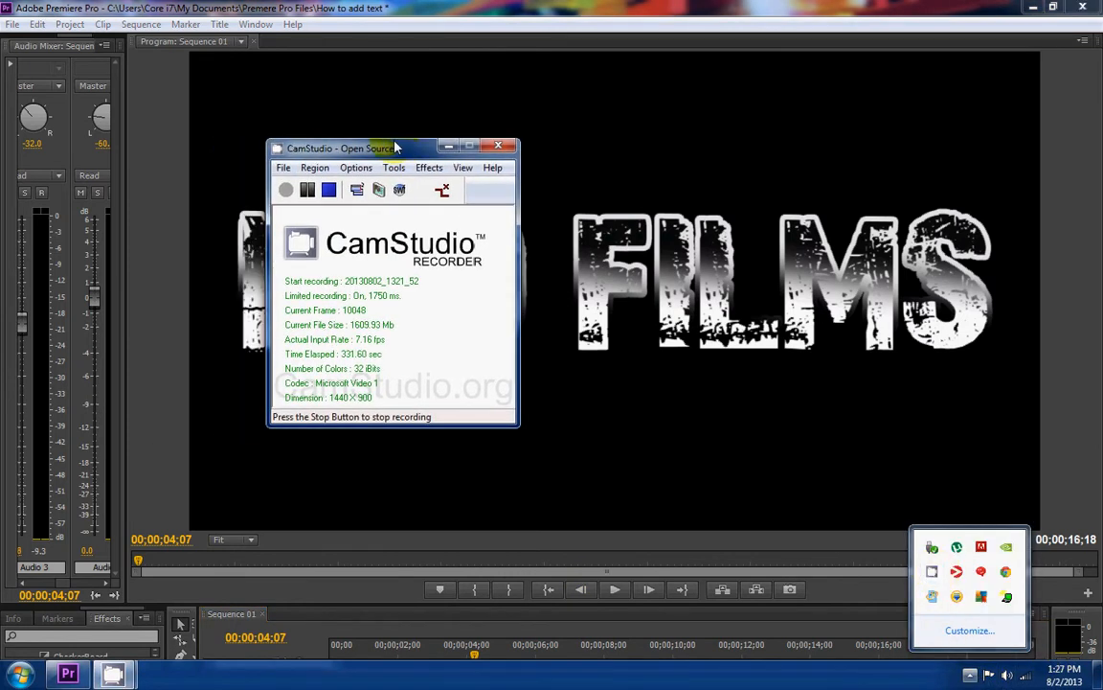